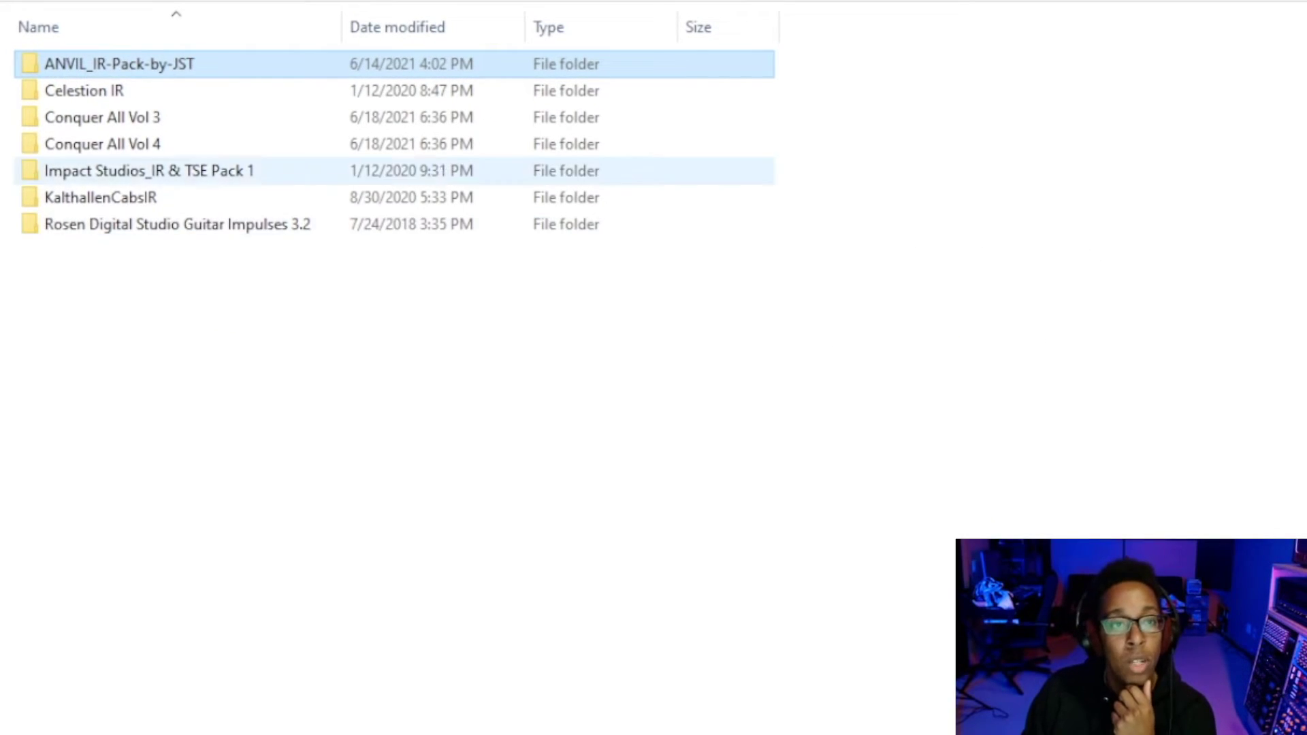
- Browse the Rhythm folder of the ANVIL_IR-Pack-by-JST and the Wav folder of Rosen Digital Studio Guitar Impulses 3.2
double_click(119, 64)
double_click(82, 64)
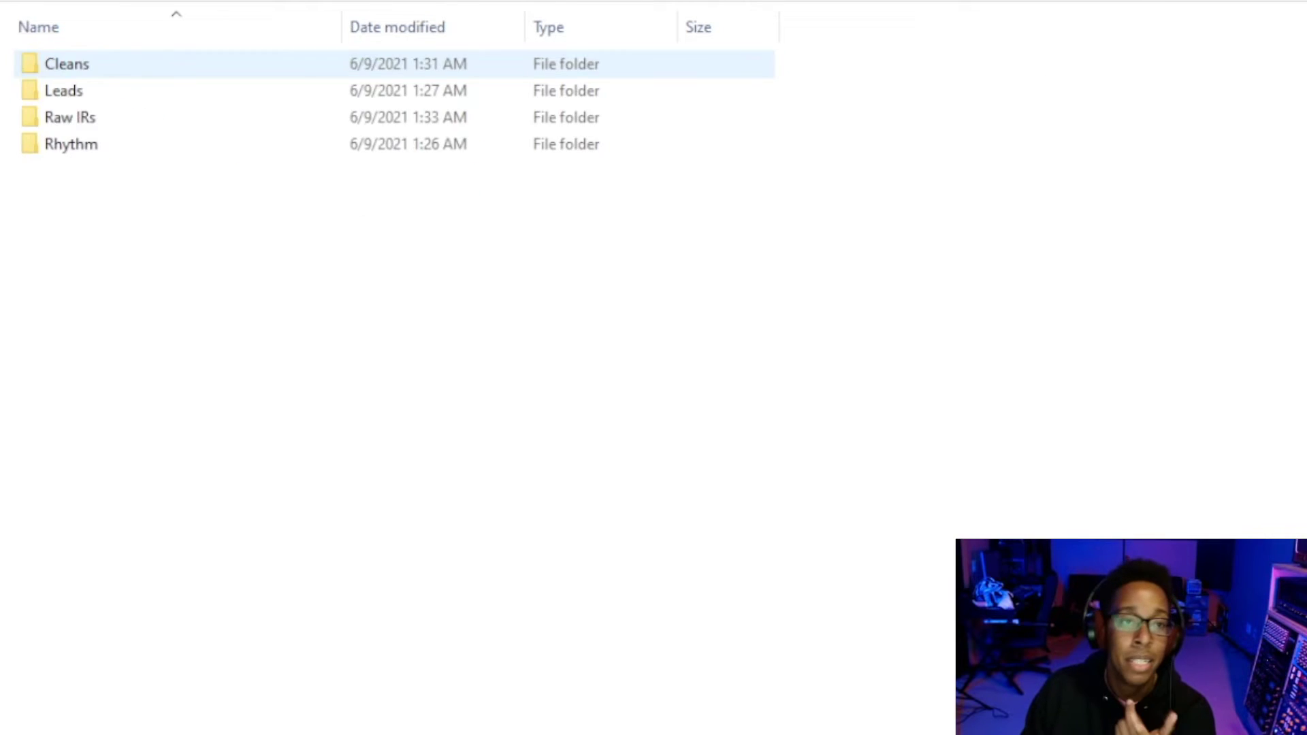
double_click(81, 143)
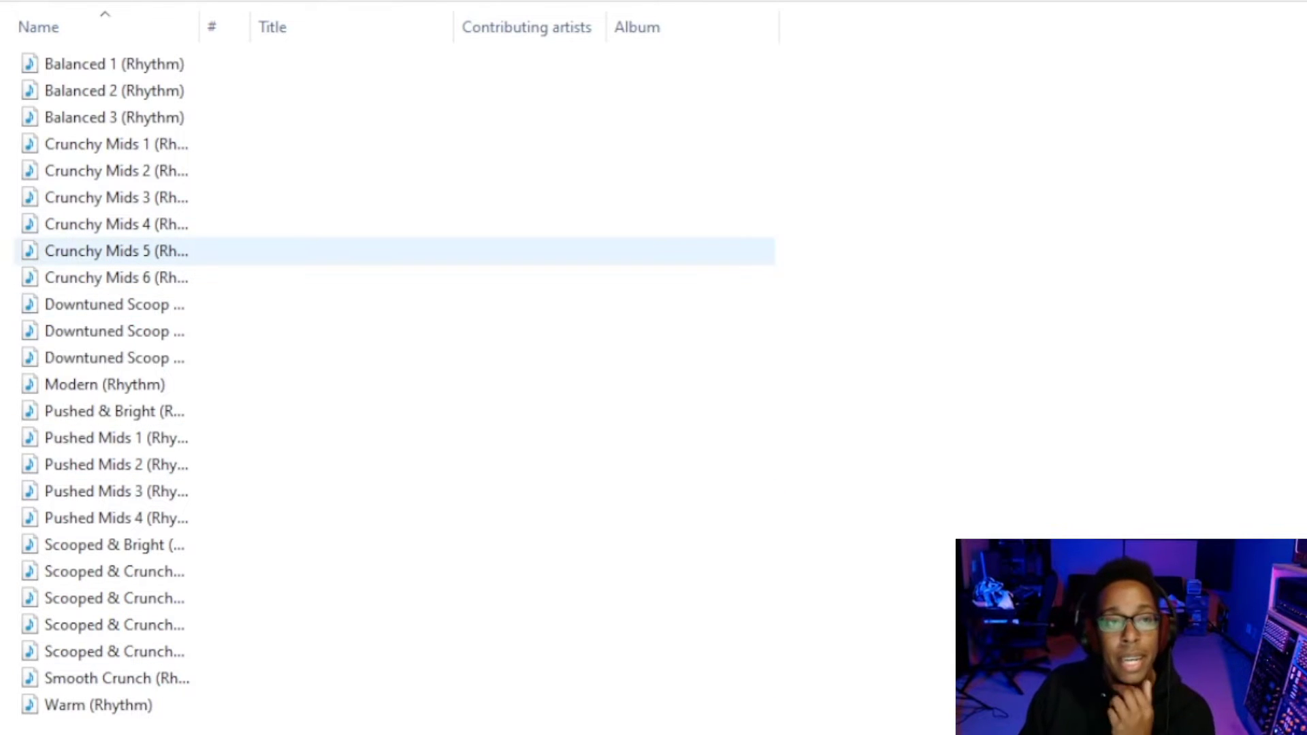
key(alt+Up)
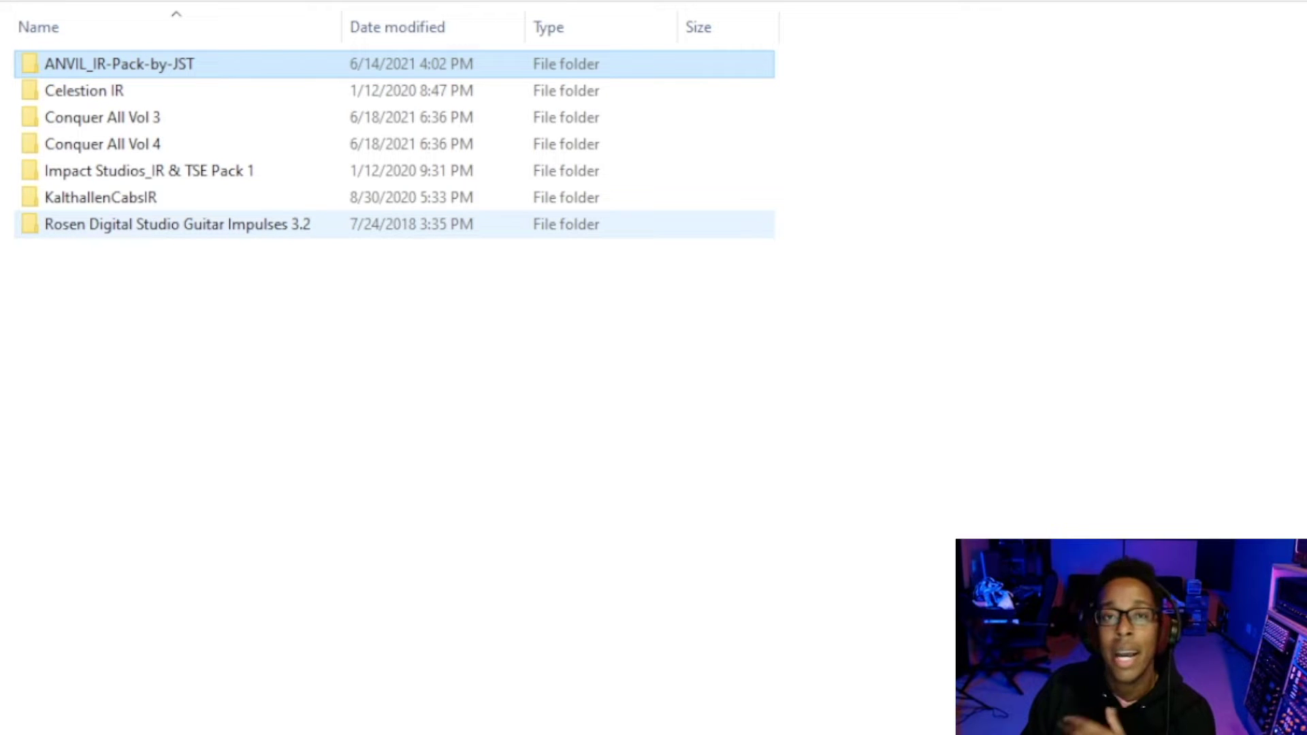
double_click(164, 224)
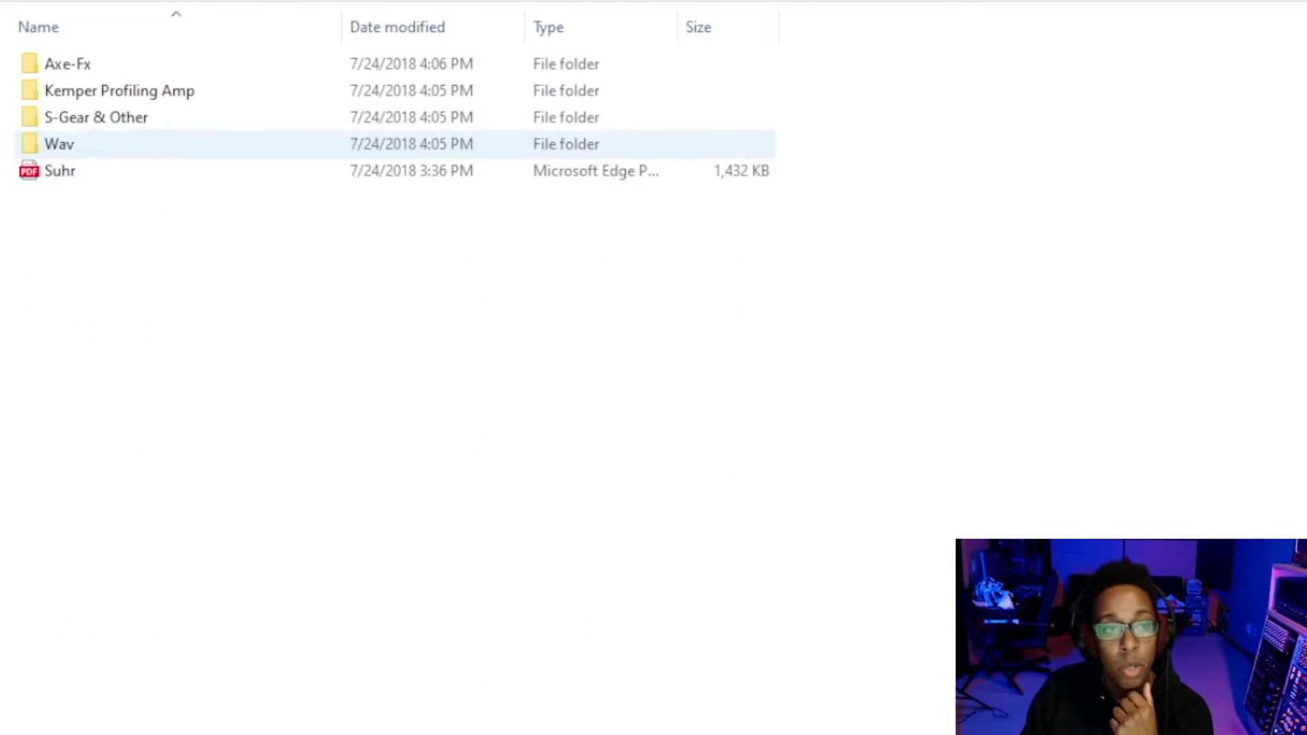
double_click(59, 144)
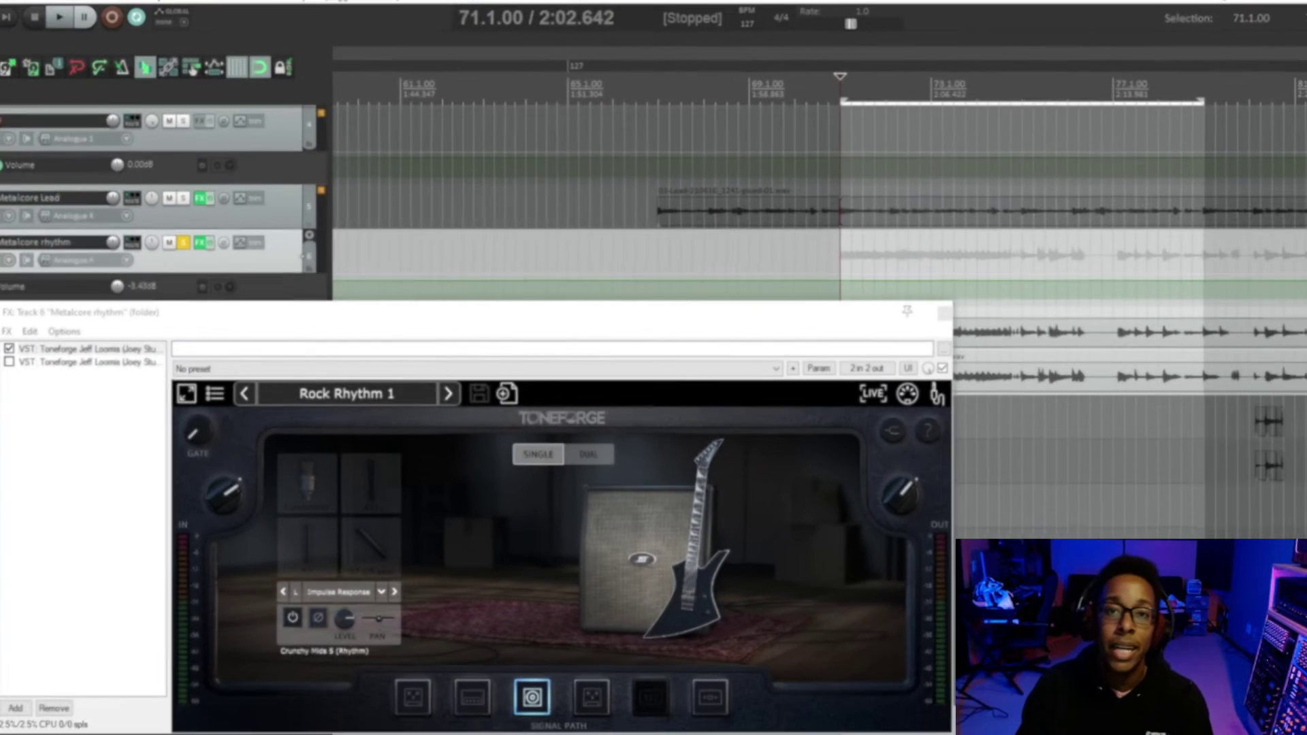
- Play the soloed Metalcore rhythm track from 71.1.00 through the first Toneforge instance with the Crunchy Mids 5 (Rhythm) impulse response
key(space)
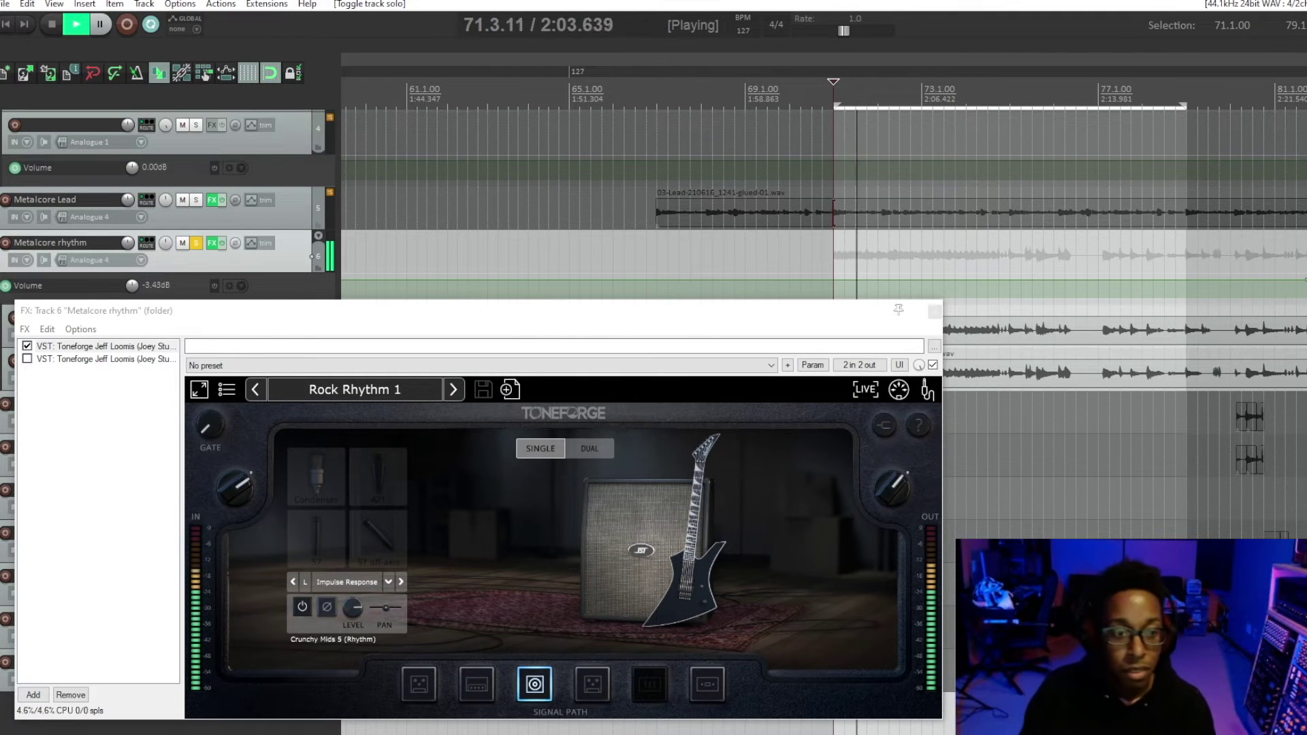
click(105, 346)
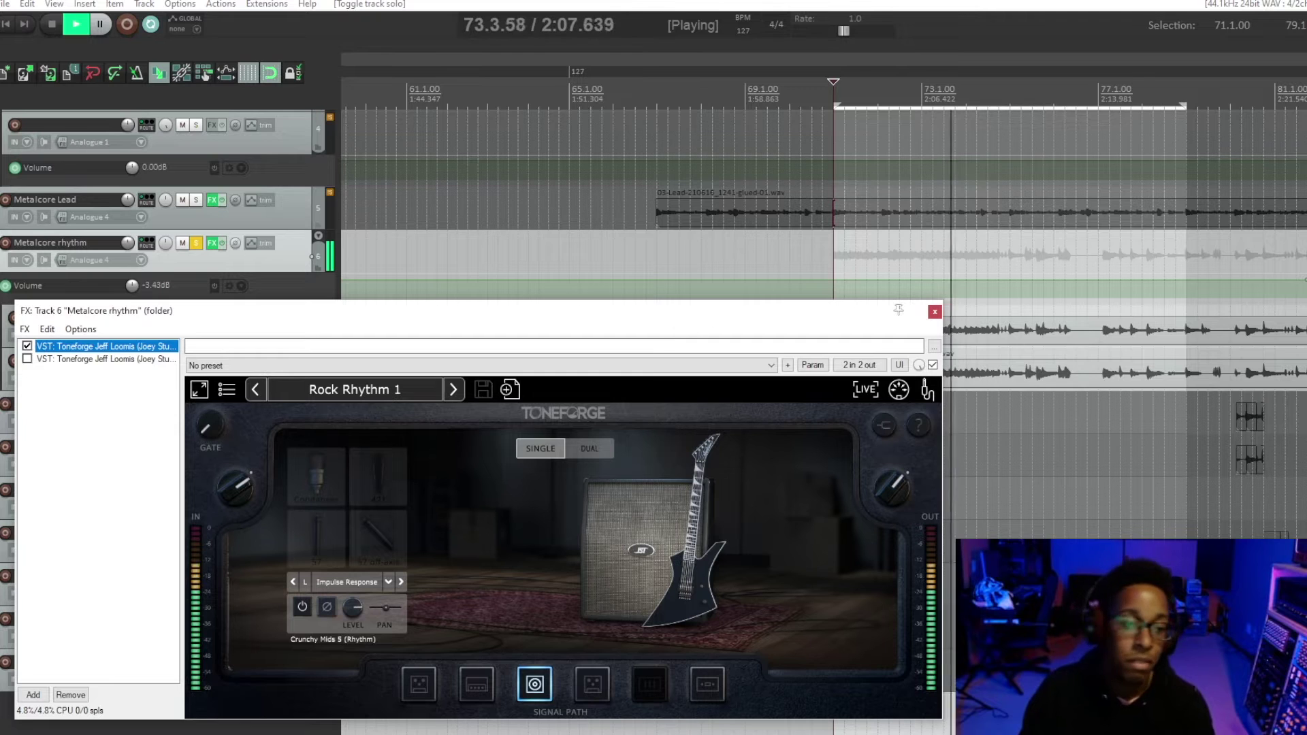
key(space)
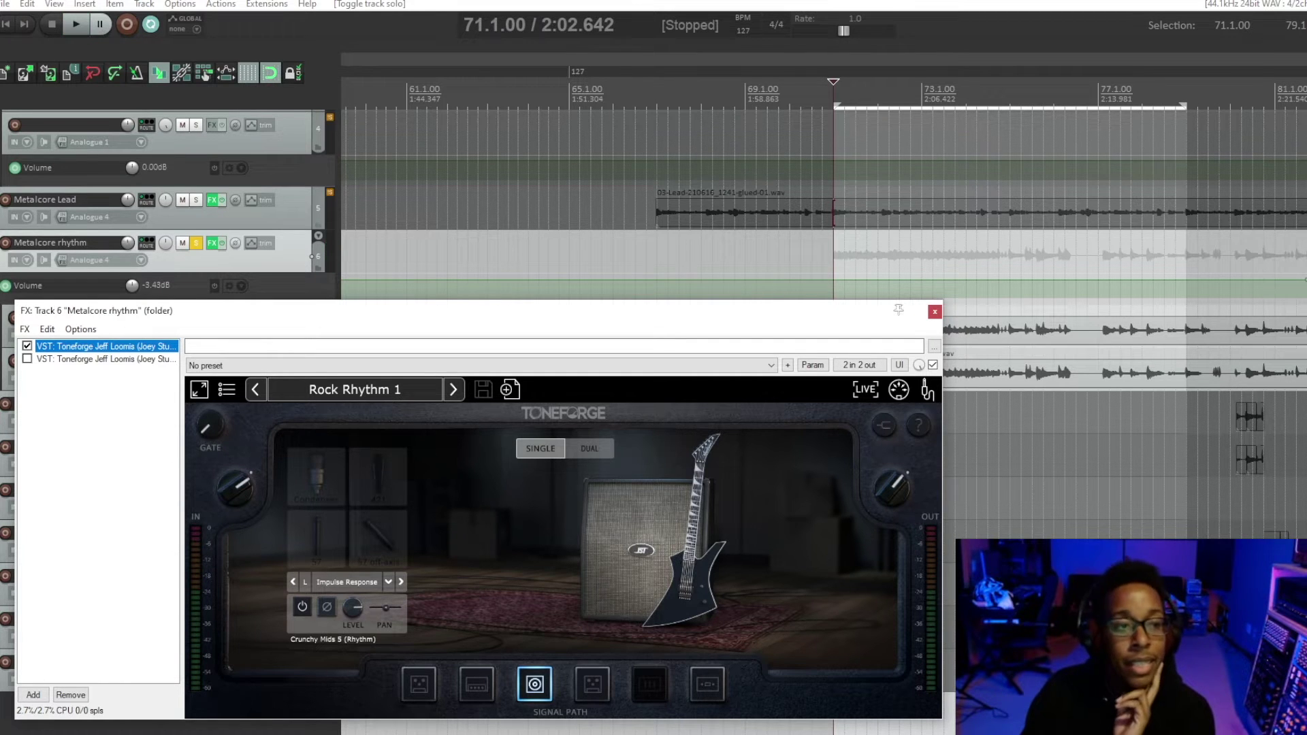
- Make the second Toneforge instance the active one on Metalcore rhythm and load the Suhr 1 impulse response into it
click(27, 359)
click(102, 359)
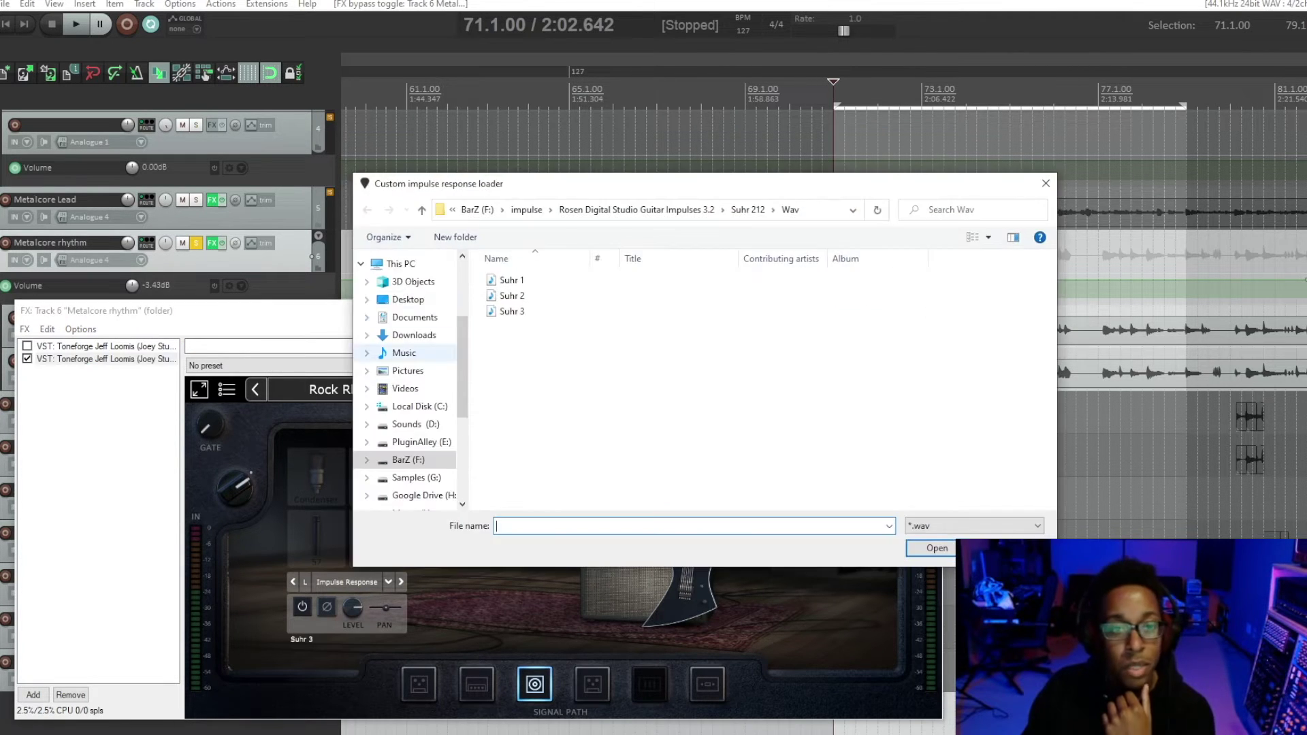
click(511, 280)
key(Return)
- Audition the Suhr 1 tone from 71.1.00 and solo the Metalcore Lead track together with the rhythm track during playback
key(space)
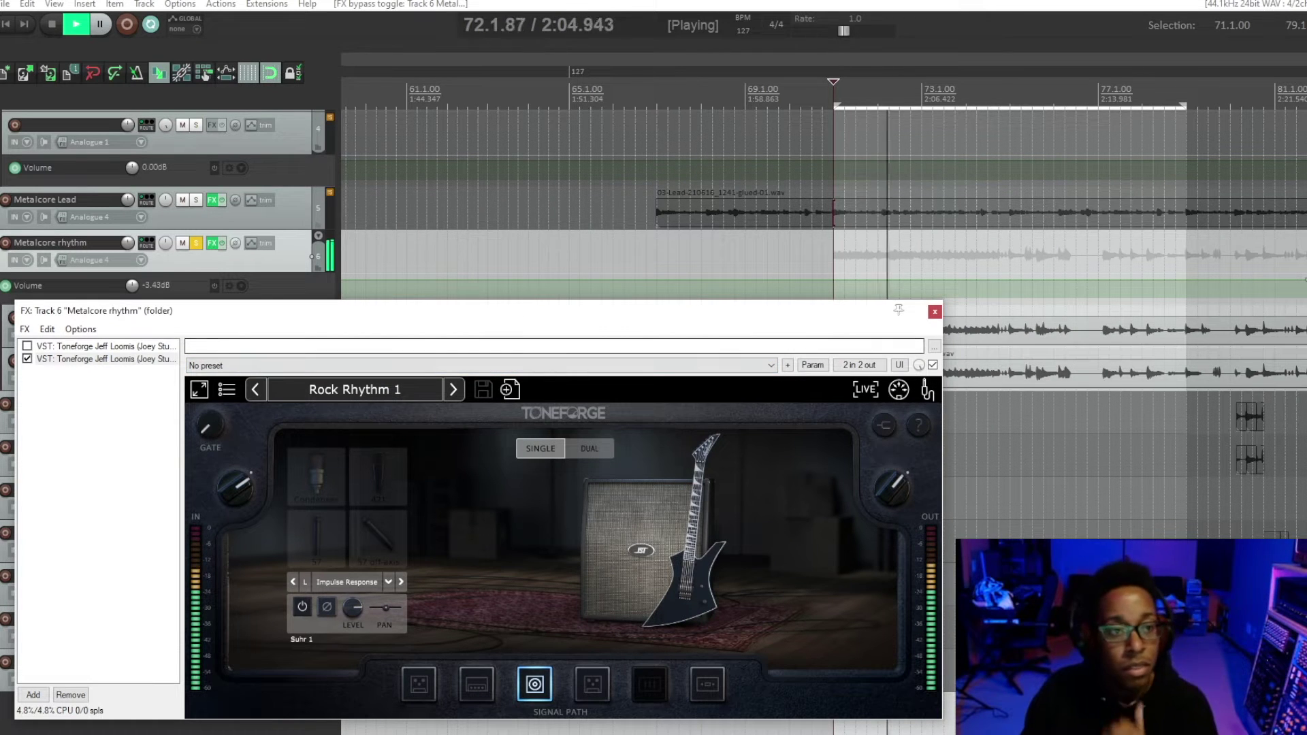
click(196, 199)
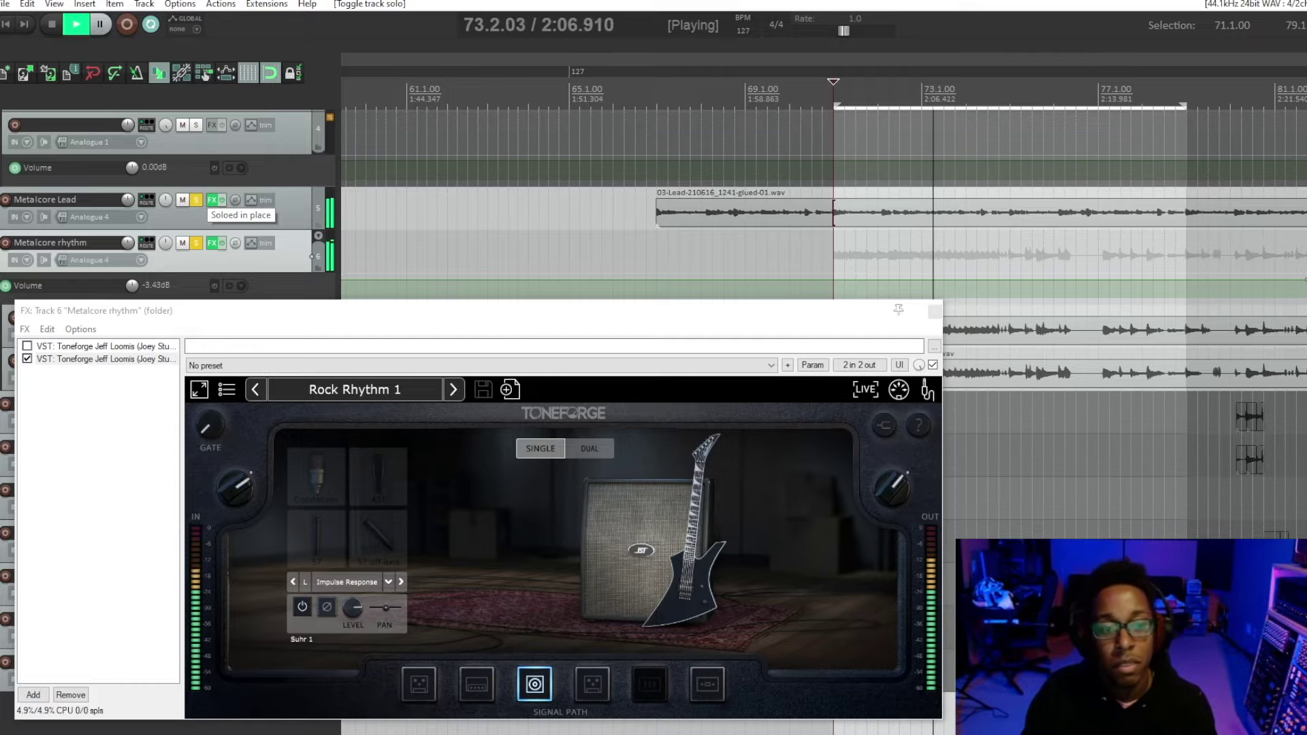
key(space)
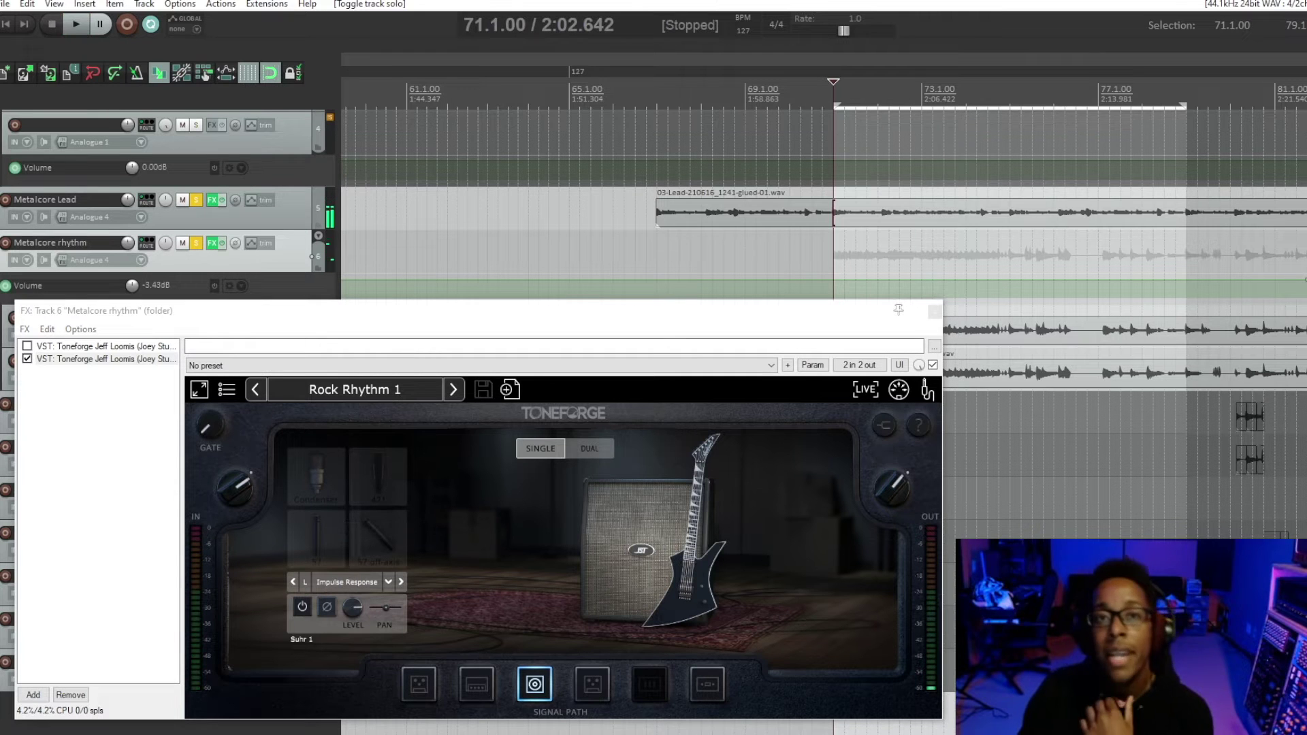
- Compare the rhythm impulse responses by stepping through Balanced 1, Balanced 2, Warm, Smooth Crunch and Scooped & Crunchy 4, and back again
mouse_move(353, 608)
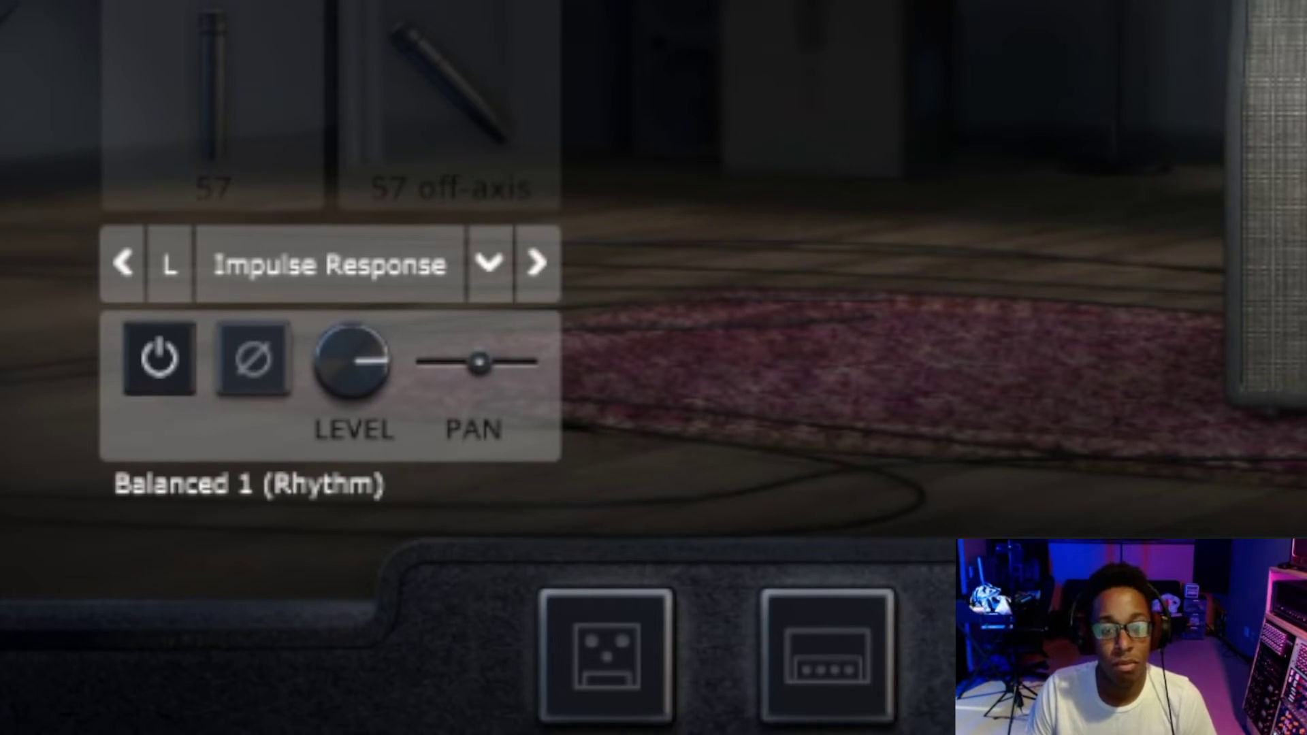
click(537, 264)
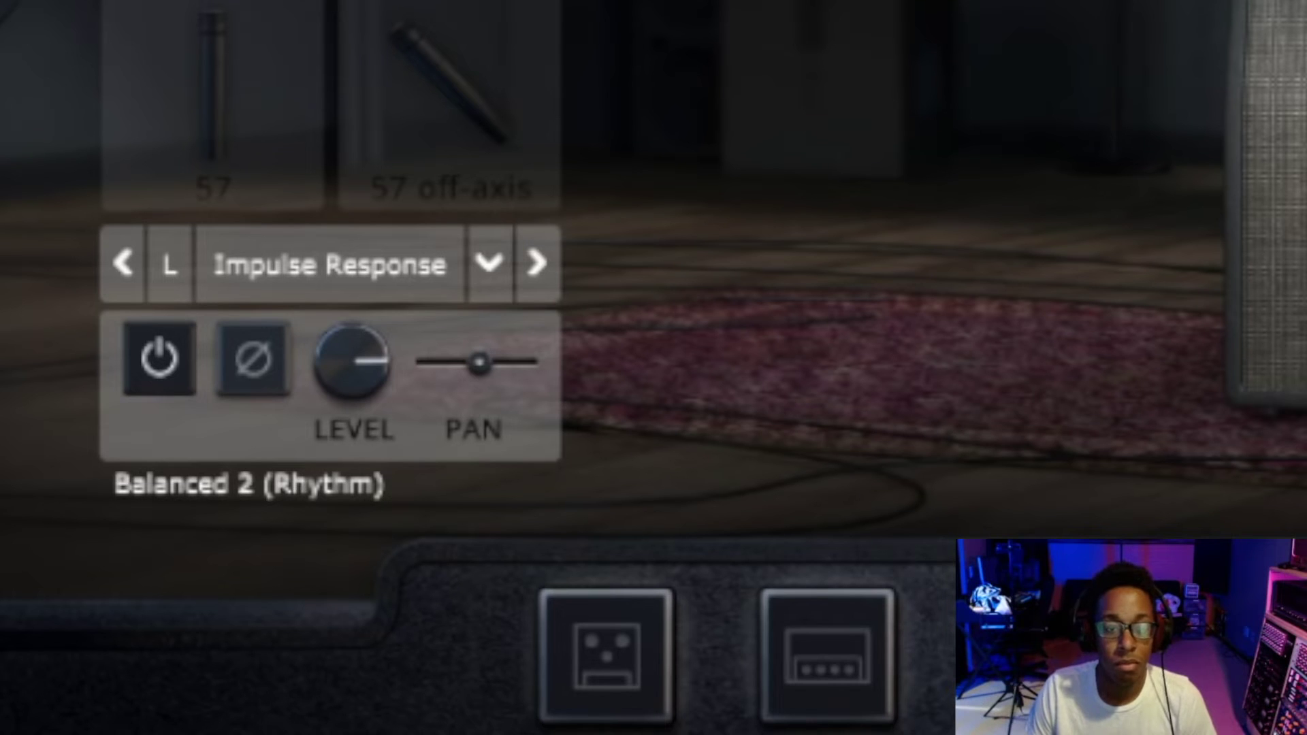
click(123, 263)
click(123, 262)
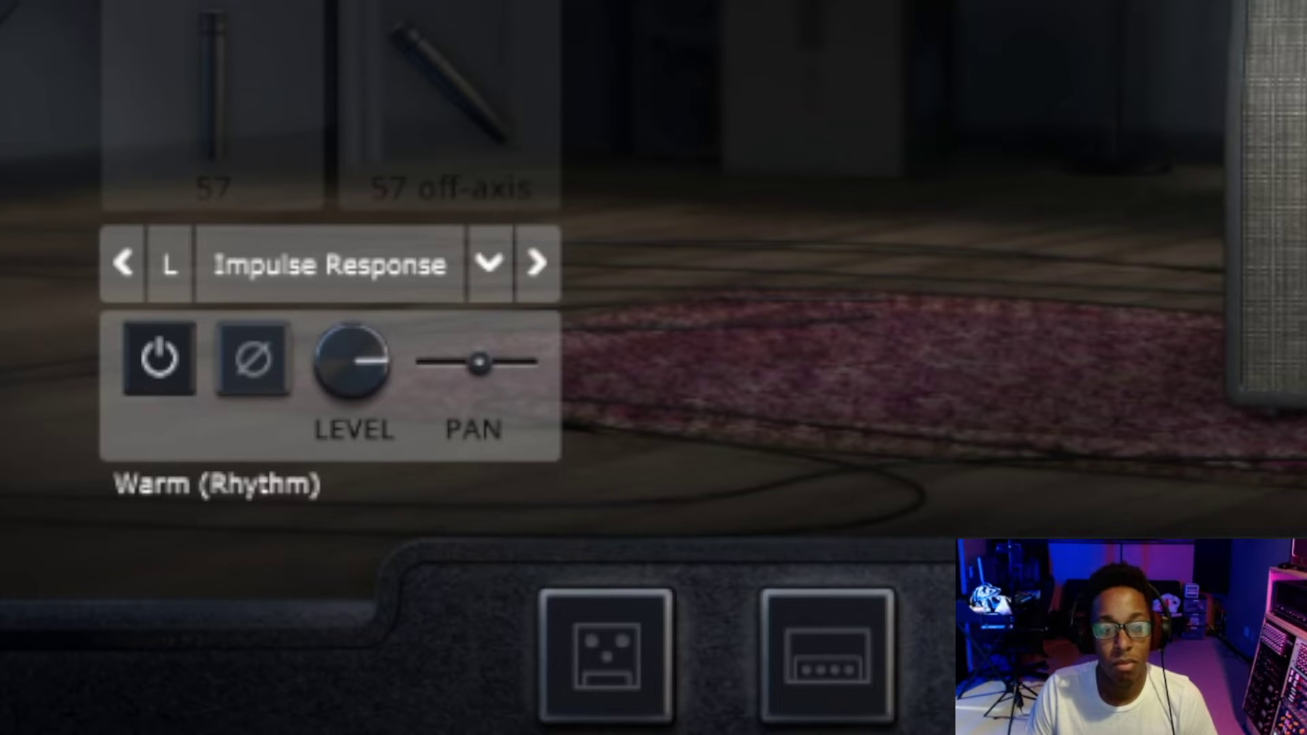
click(123, 262)
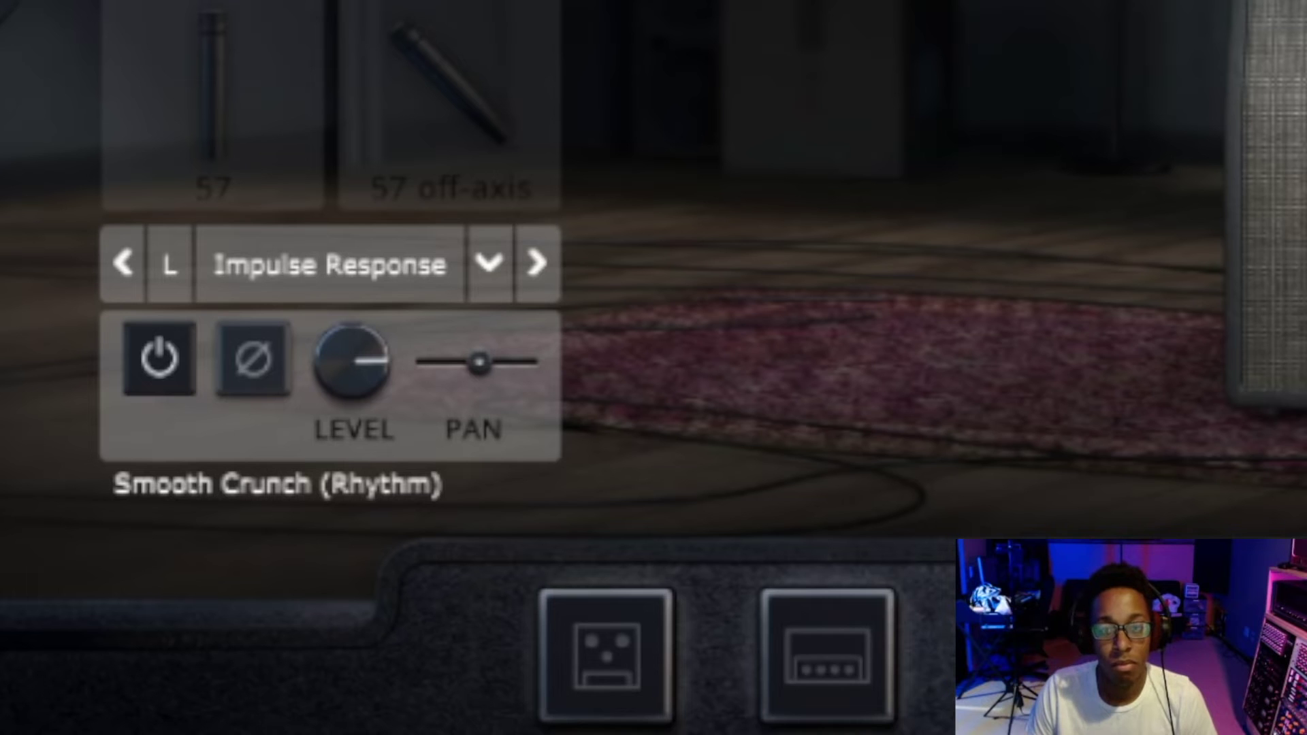
click(123, 262)
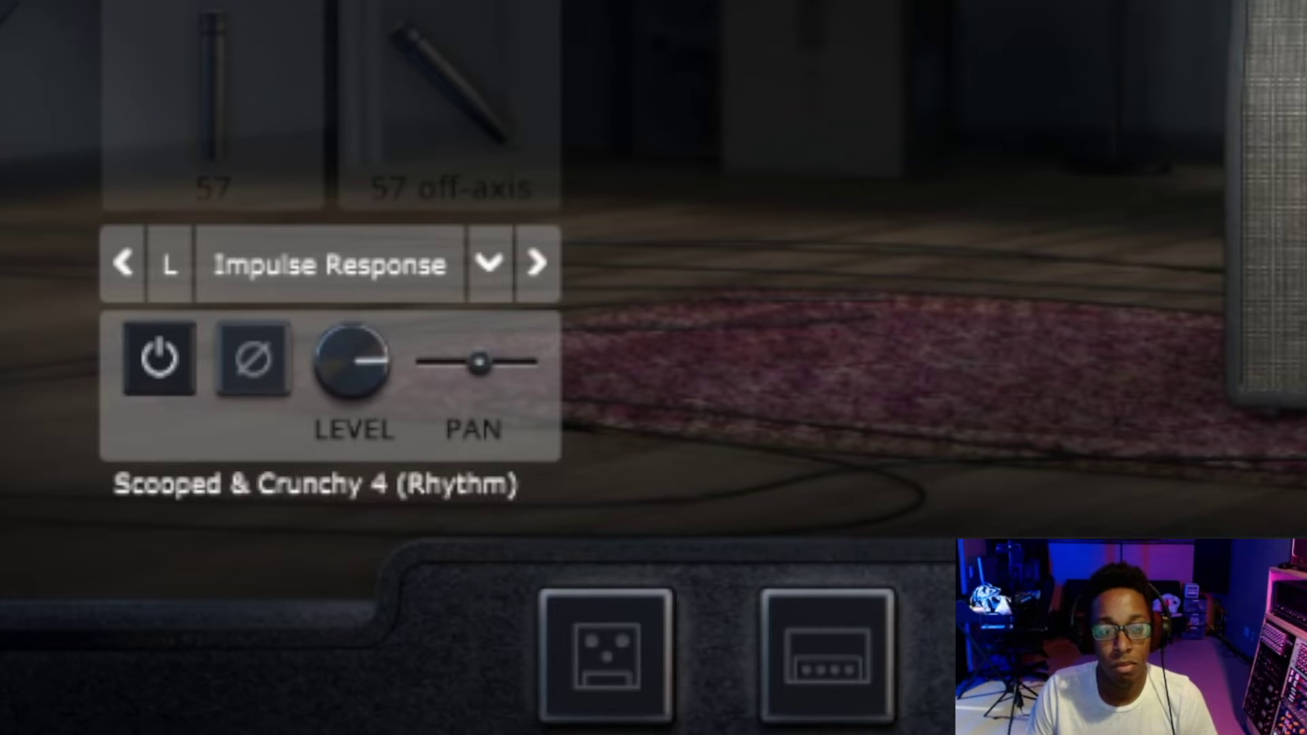
click(537, 263)
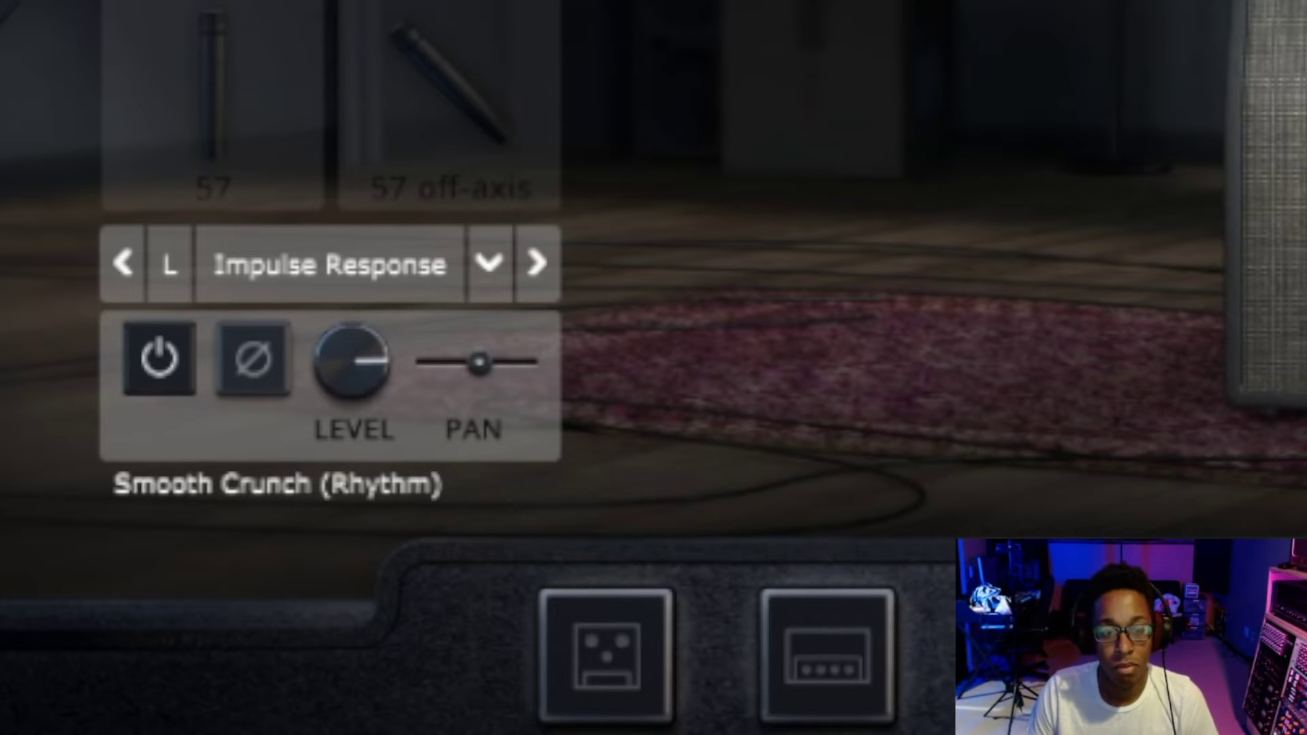
click(536, 262)
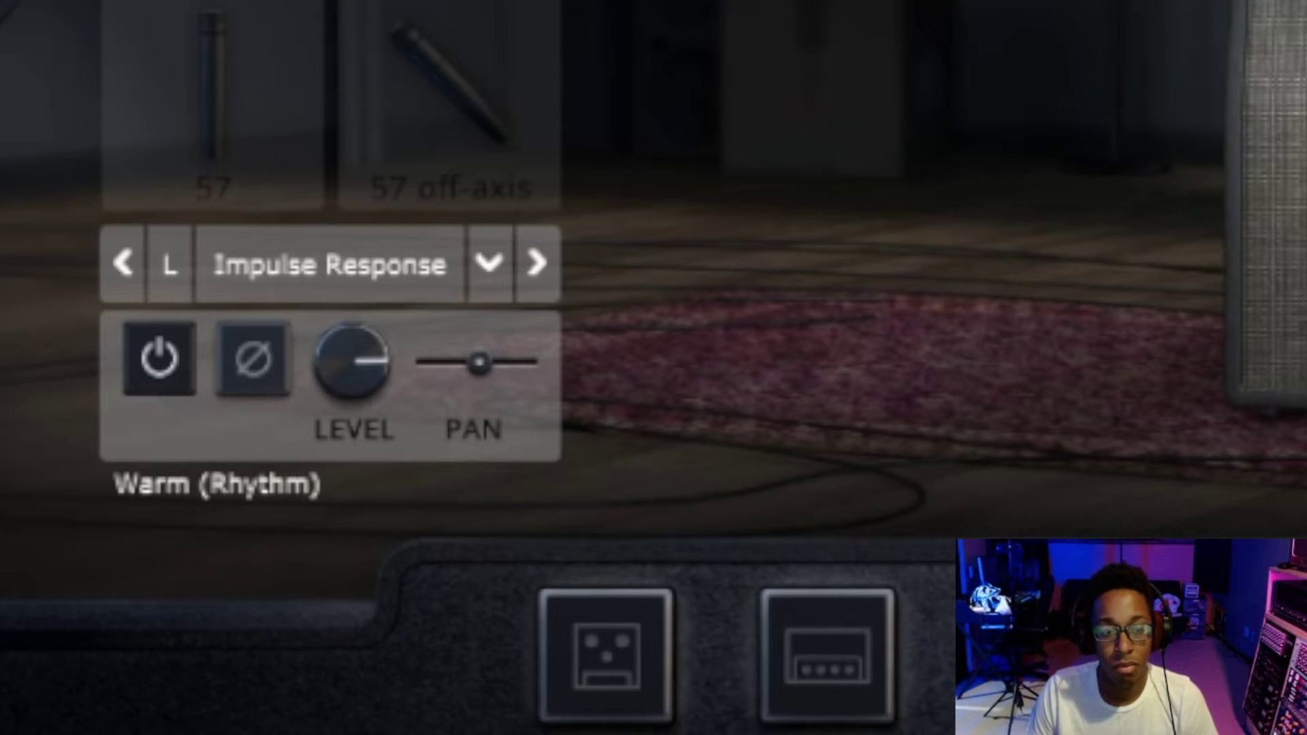
click(536, 263)
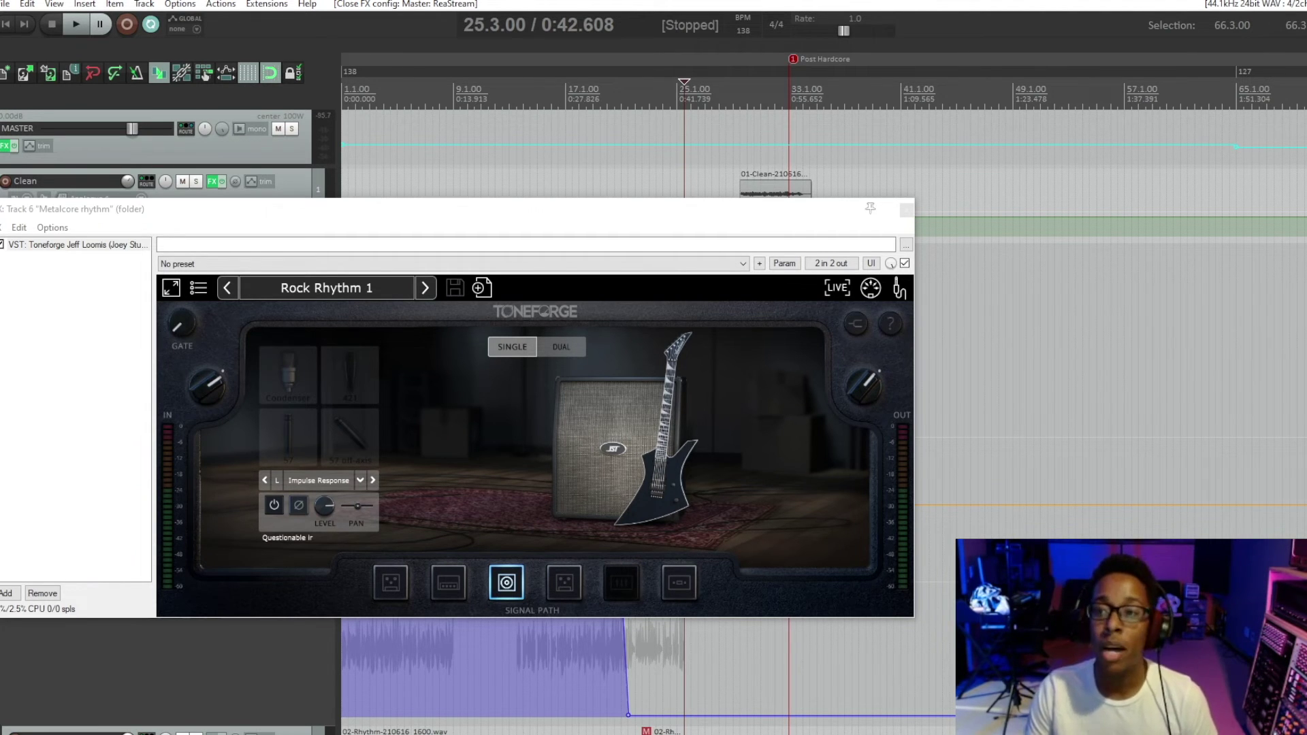
click(1263, 217)
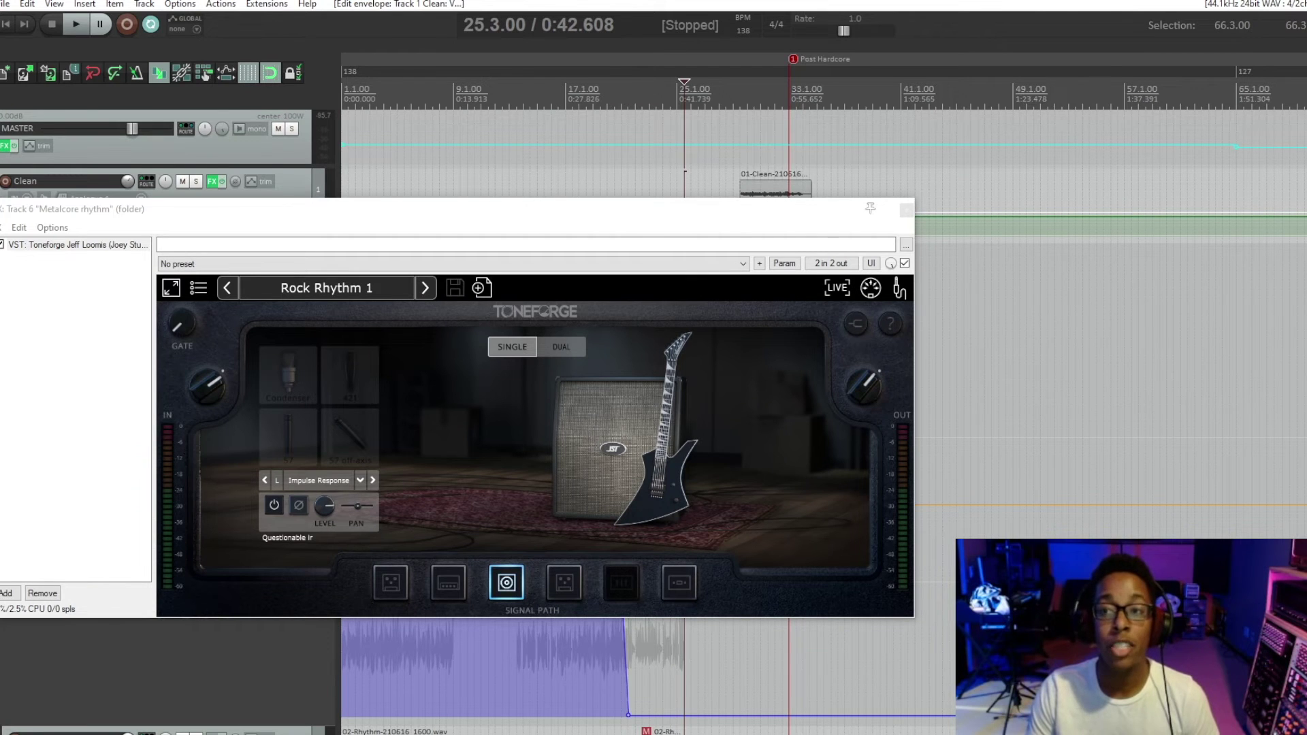
scroll(476, 157, down, 5)
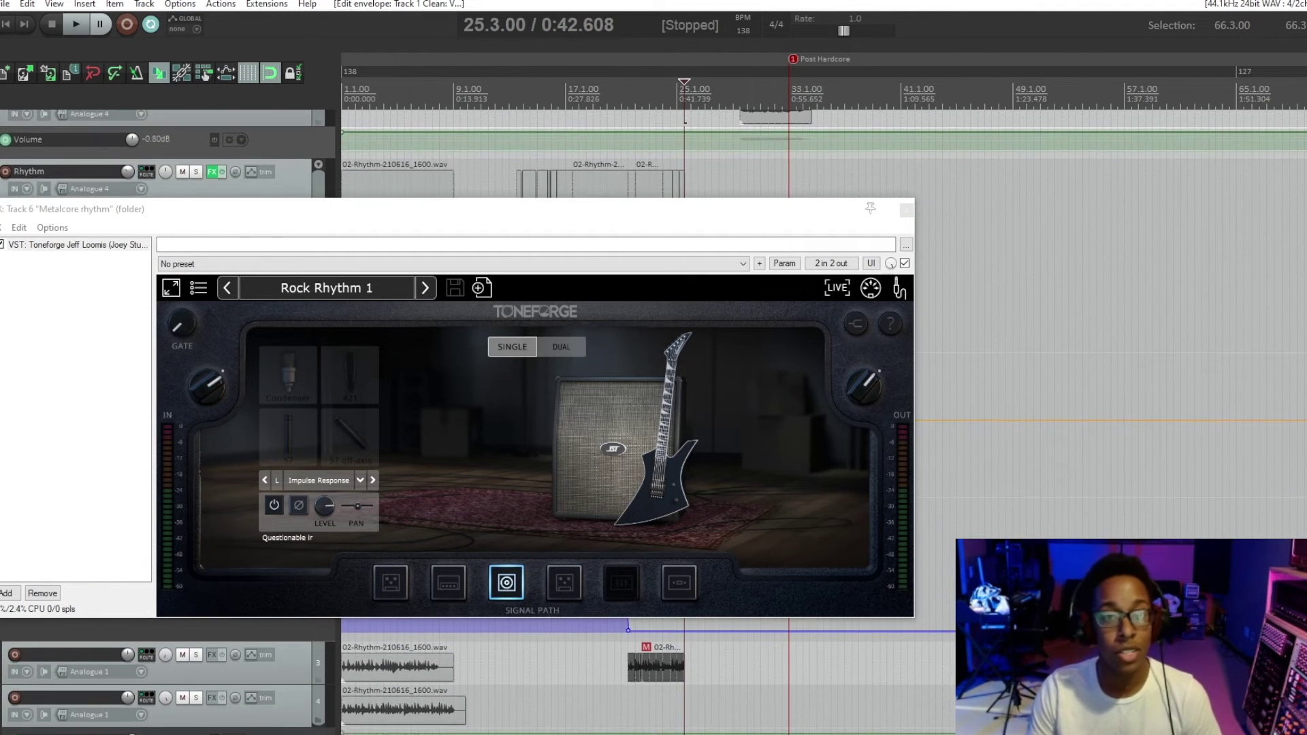
scroll(681, 156, up, 1)
scroll(681, 156, down, 3)
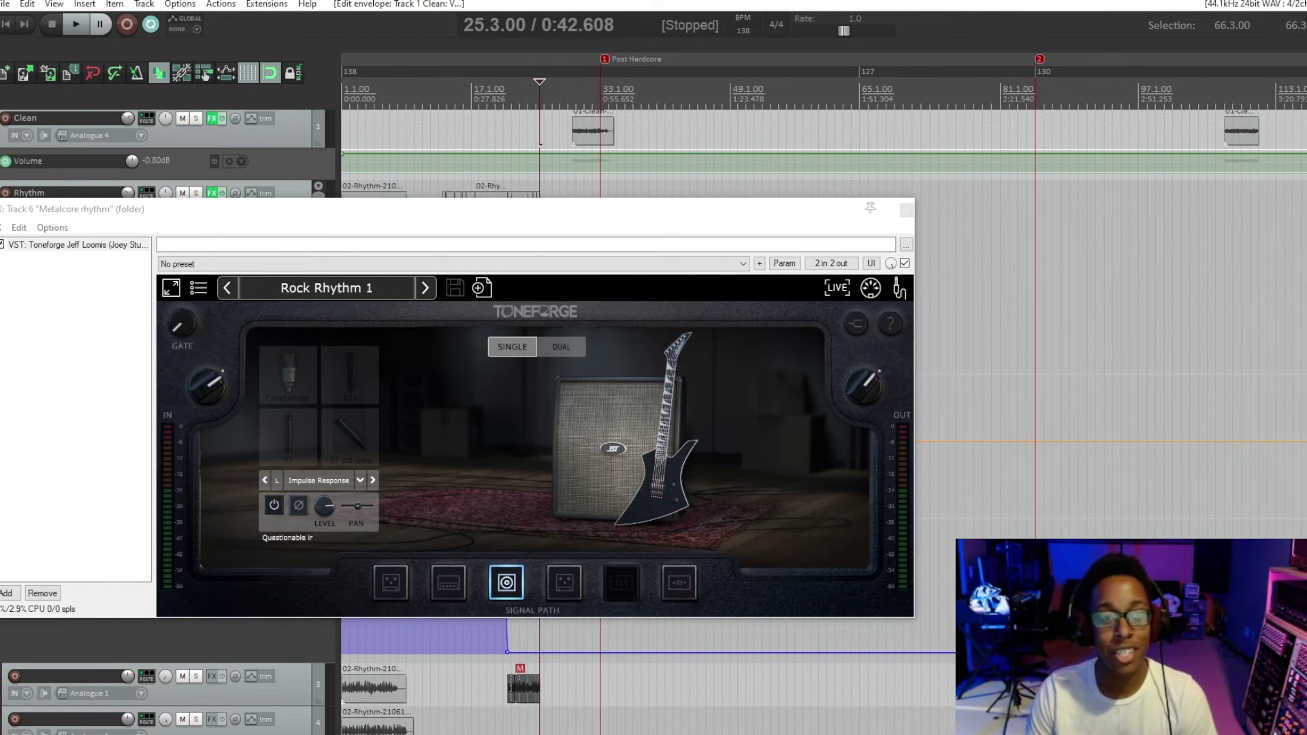
drag(463, 208, 613, 340)
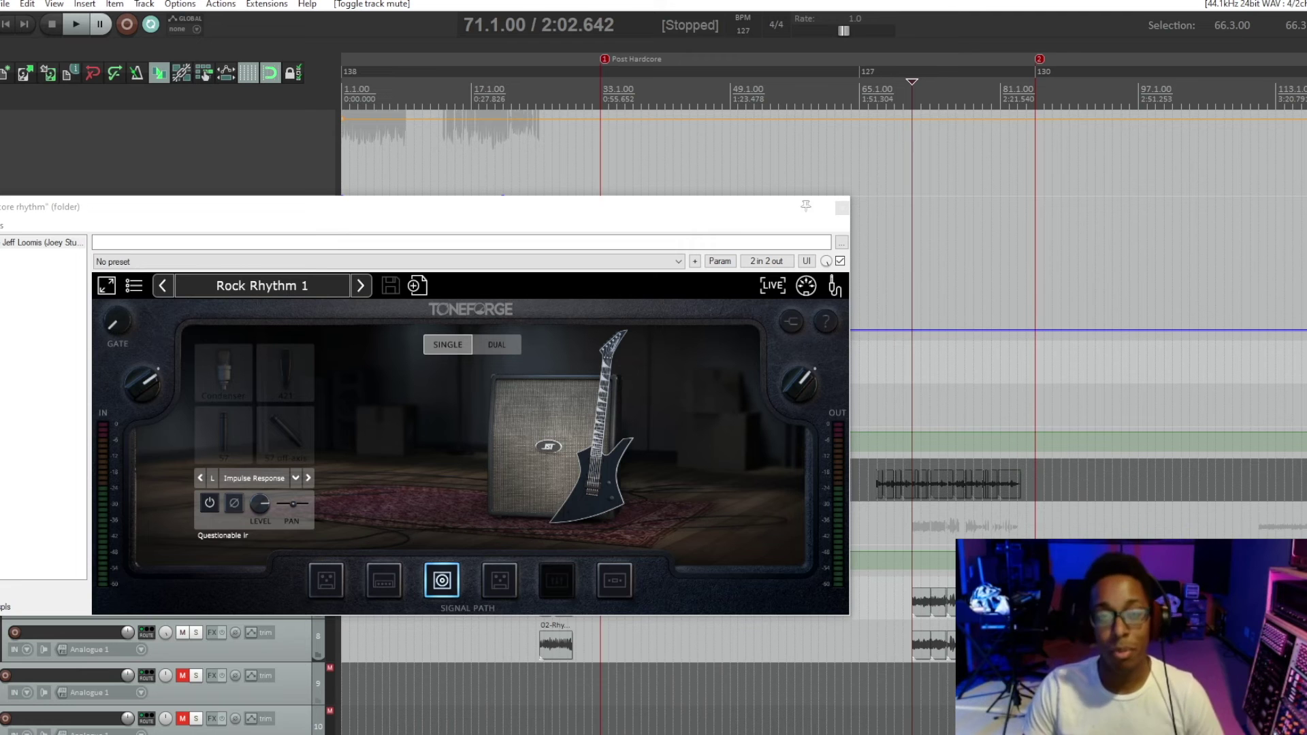
click(1258, 506)
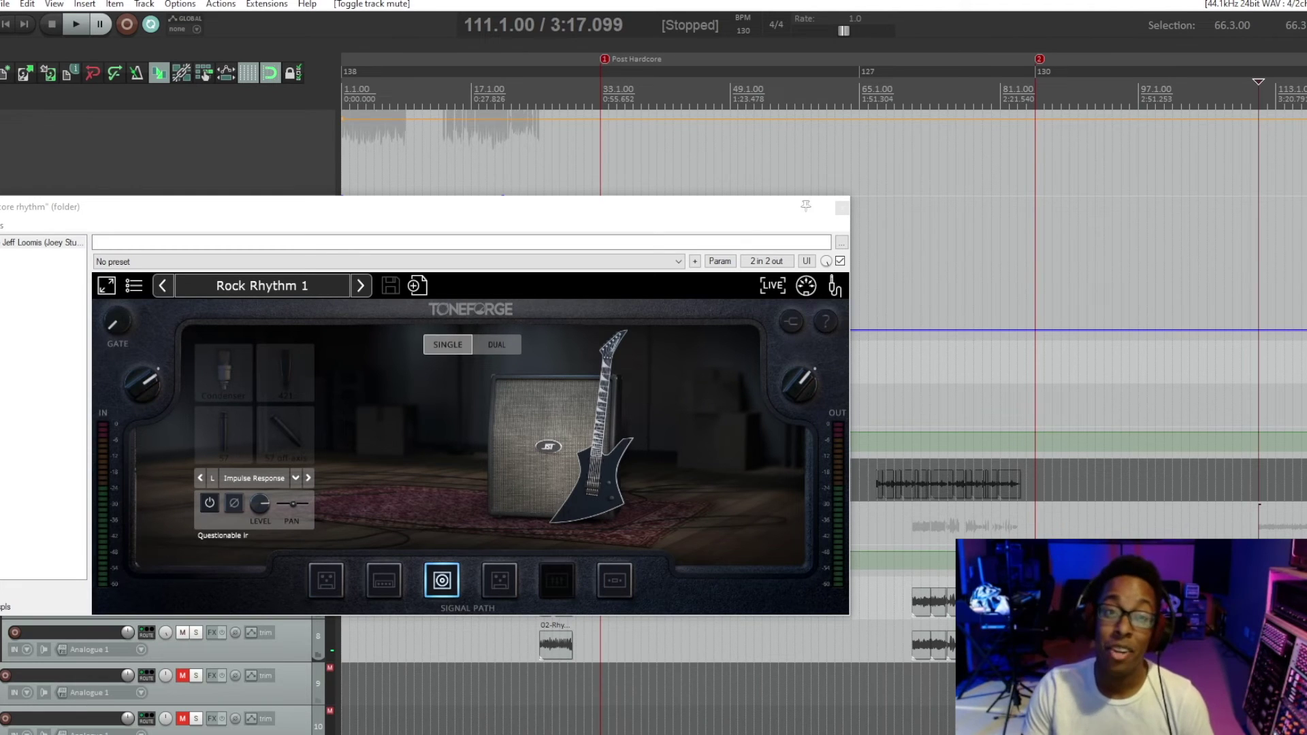
- Play the rhythm guitars through the Questionable ir impulse response, starting at 25.3.00 and again at 72.1.00
click(544, 150)
click(535, 149)
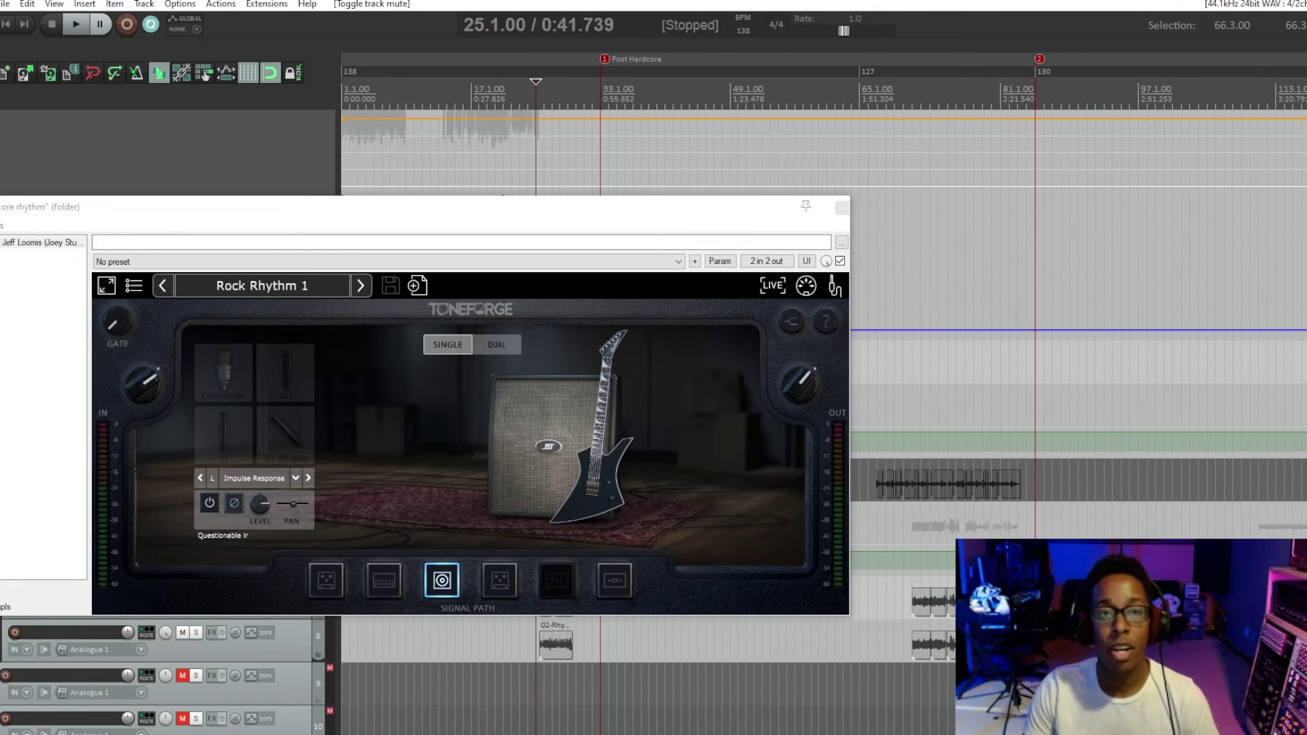
scroll(824, 136, up, 3)
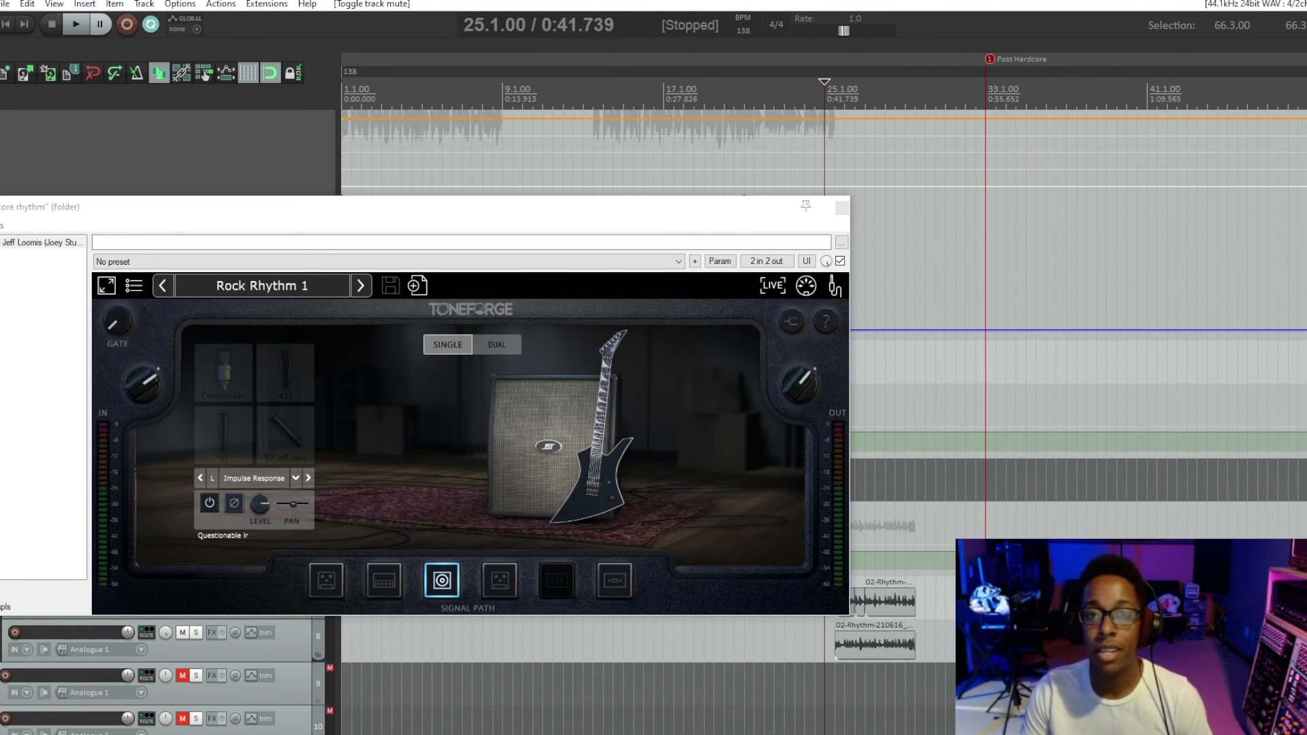
click(835, 150)
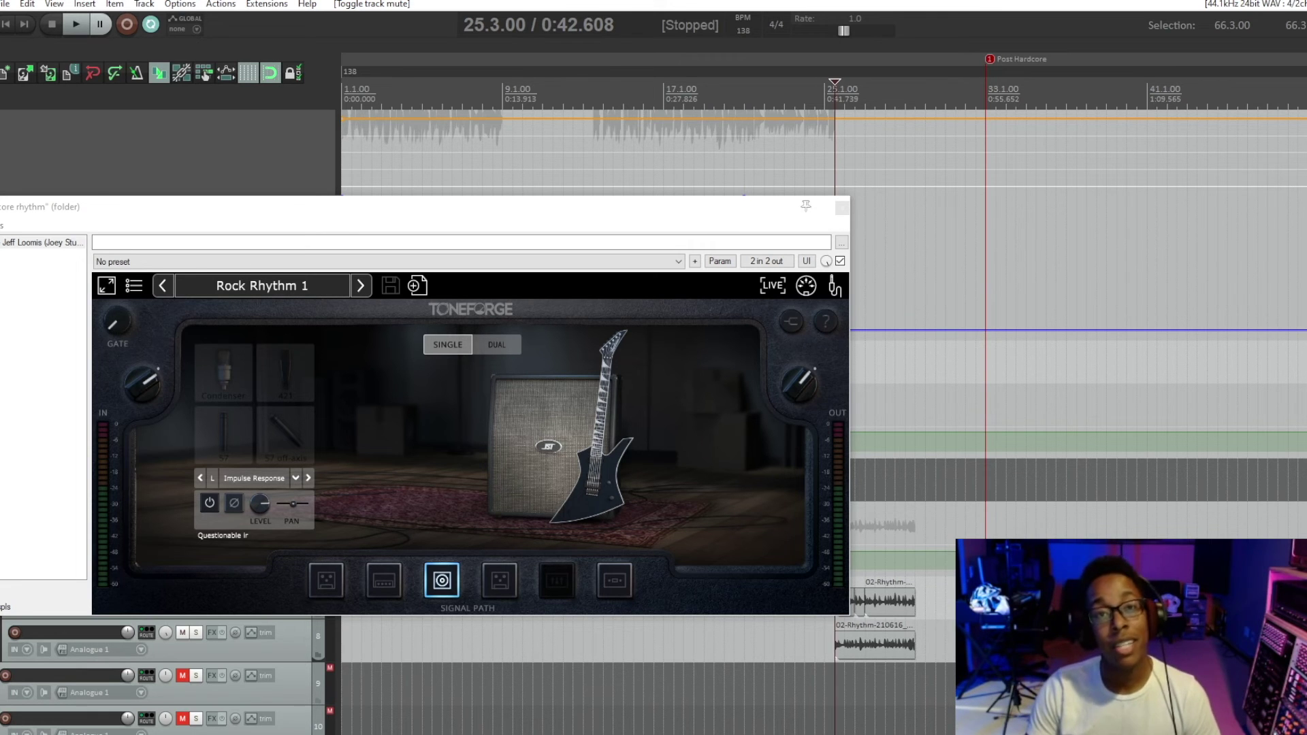
key(space)
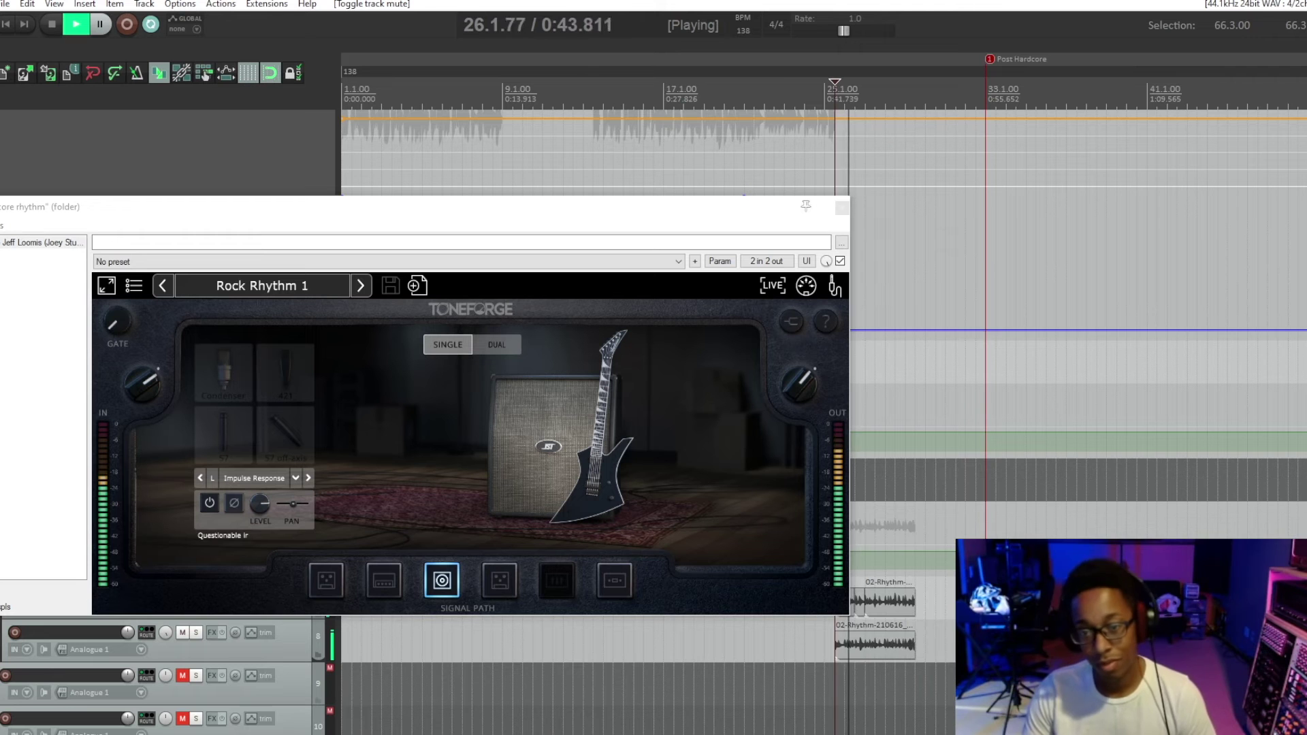
scroll(823, 136, down, 3)
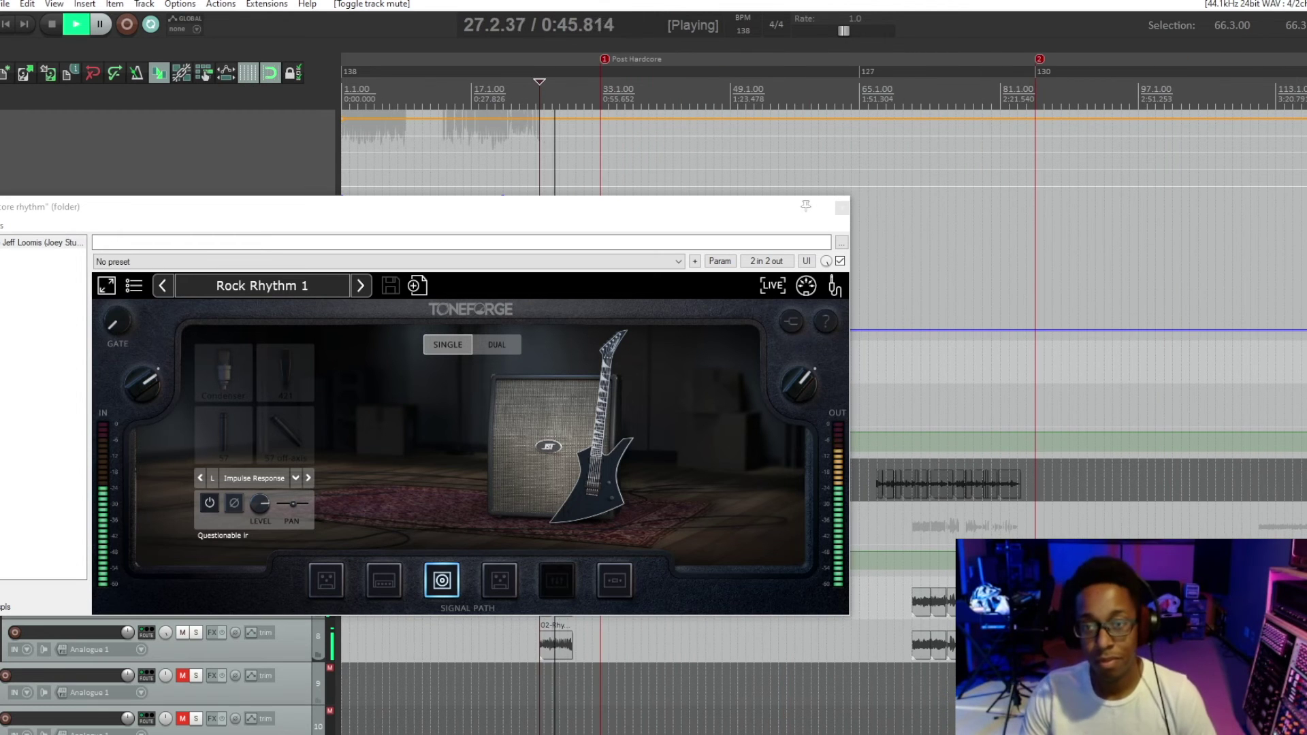
click(920, 150)
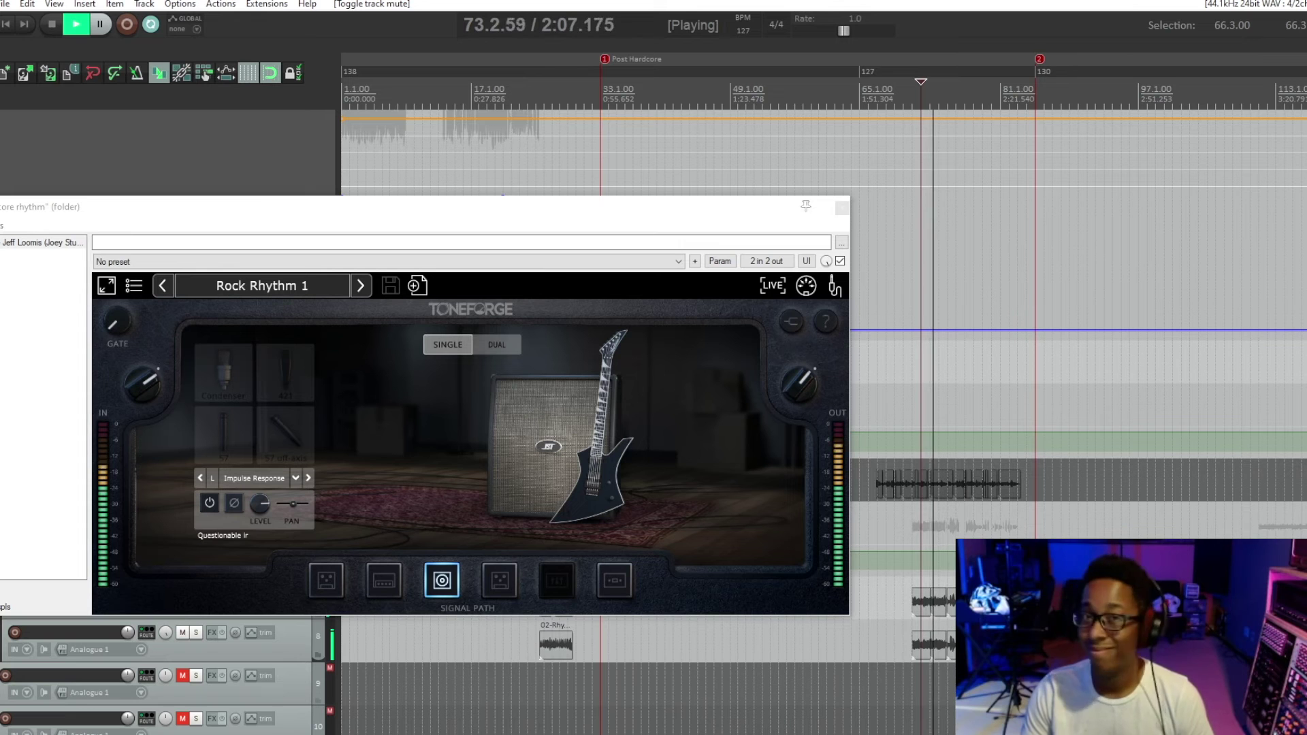
key(space)
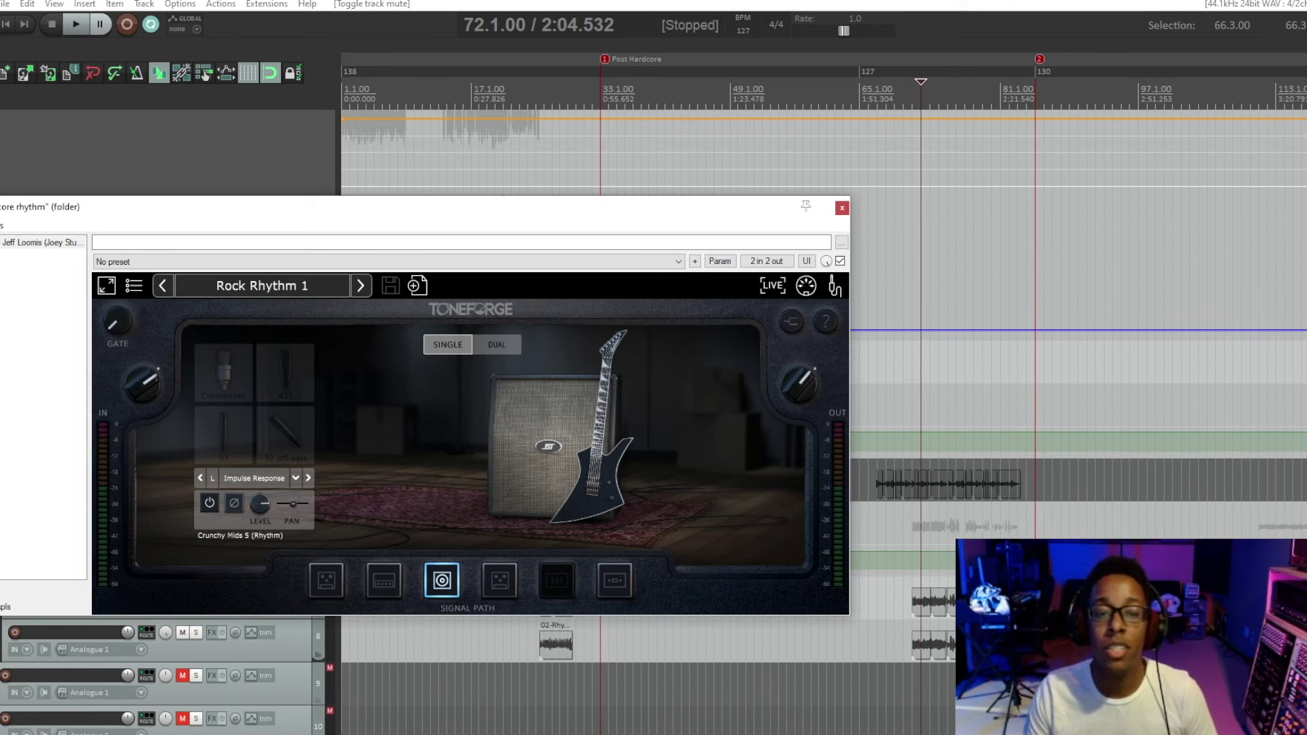
- Play the rhythm guitars through the Crunchy Mids 5 (Rhythm) impulse response, starting at 25.3.00 and again at bar 72
click(553, 95)
click(544, 95)
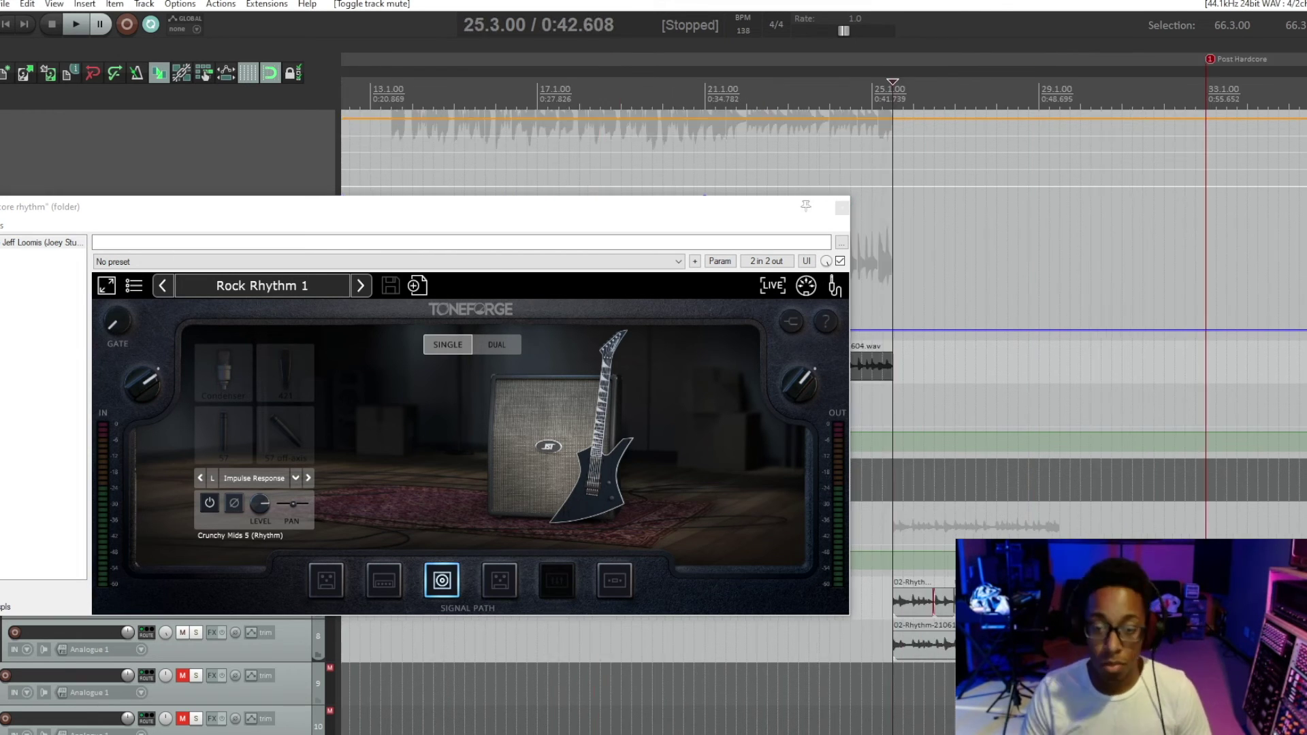
key(space)
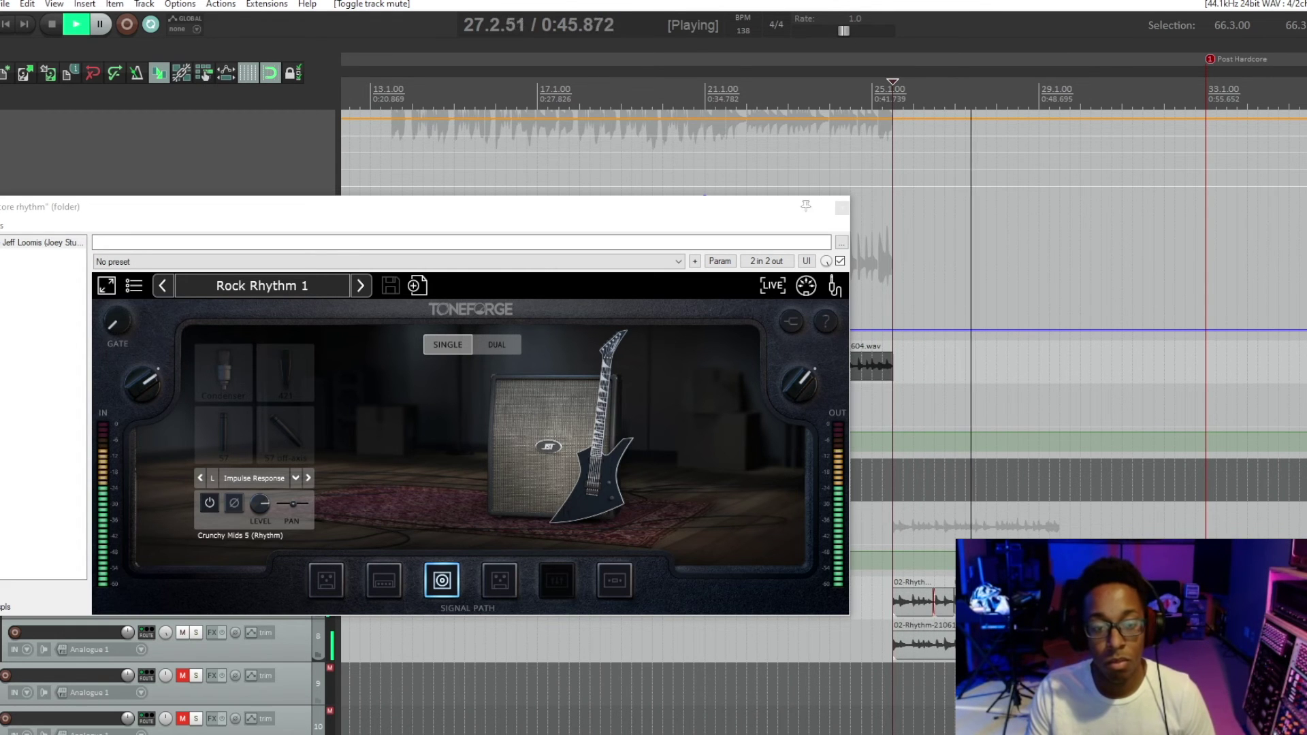
scroll(1076, 381, down, 4)
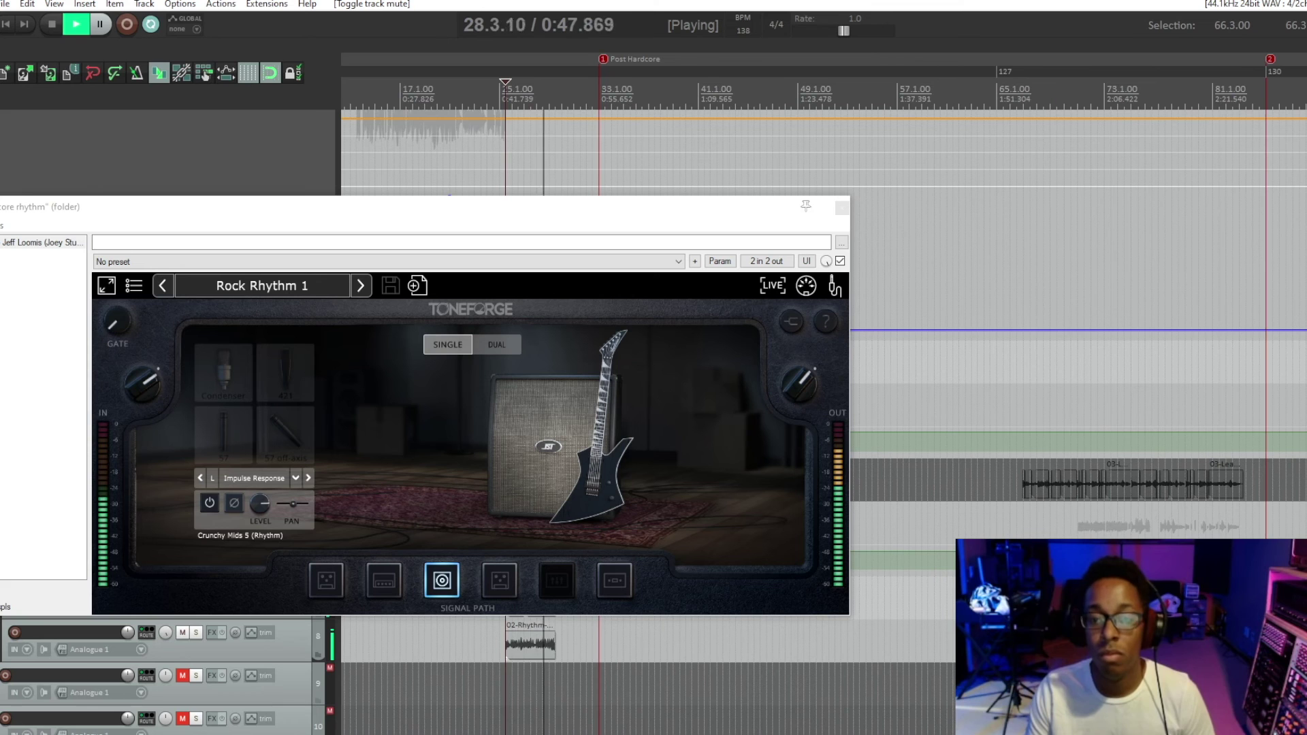
click(1091, 381)
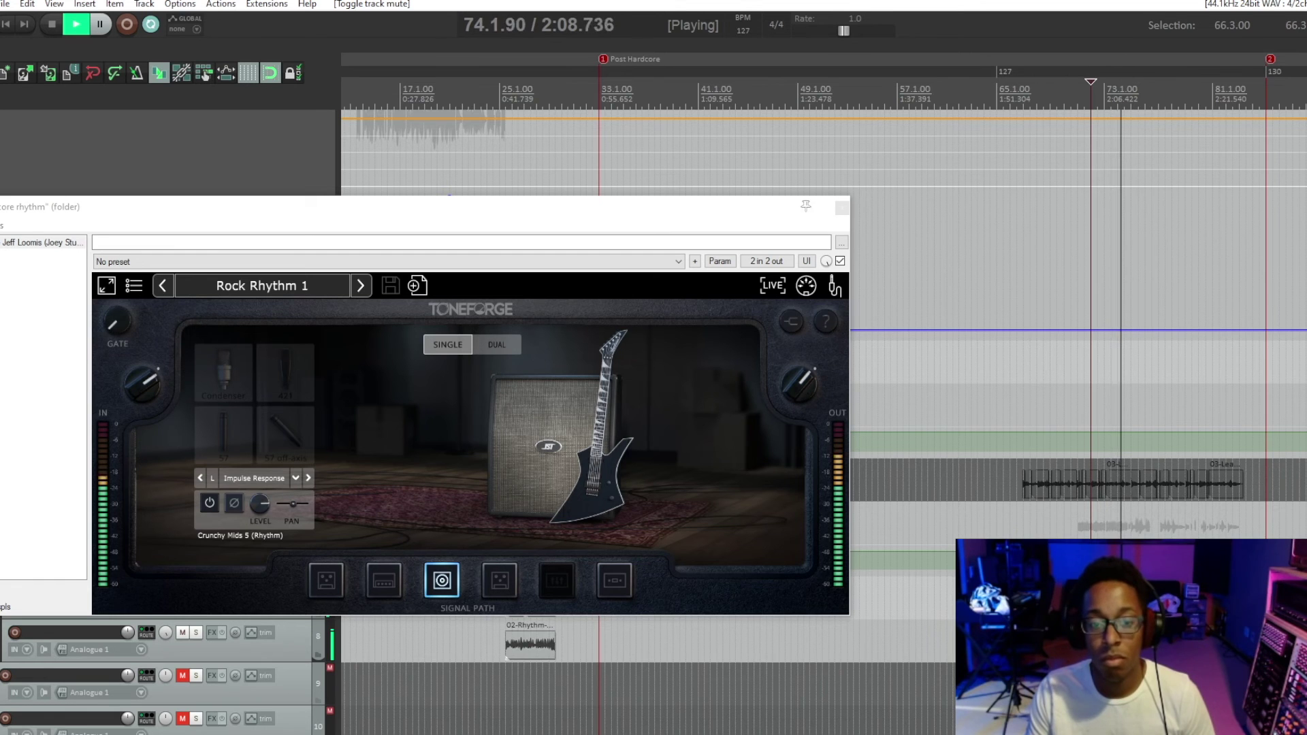
scroll(817, 340, right, 5)
scroll(817, 341, right, 6)
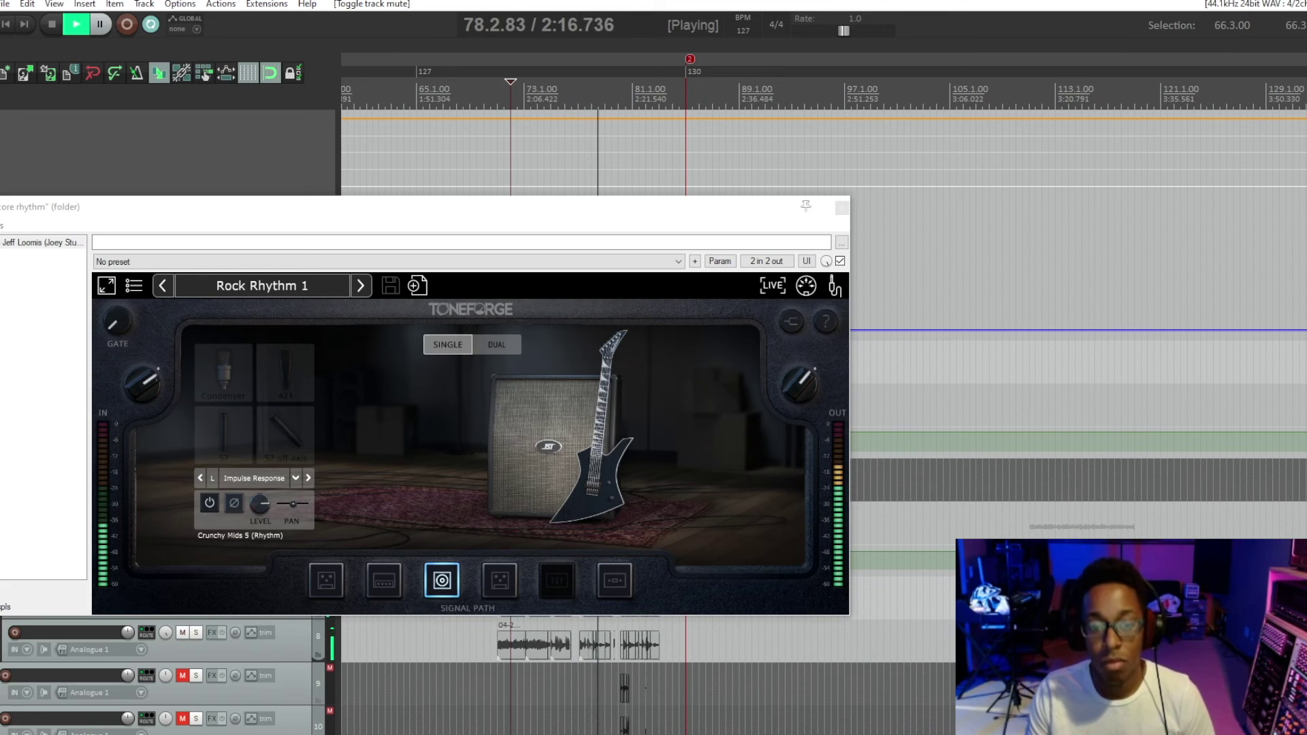
key(space)
- Play the last rhythm part from 111.1.00 with the Crunchy Mids 5 (Rhythm) impulse response, and stop playback
click(1036, 477)
click(1029, 477)
key(space)
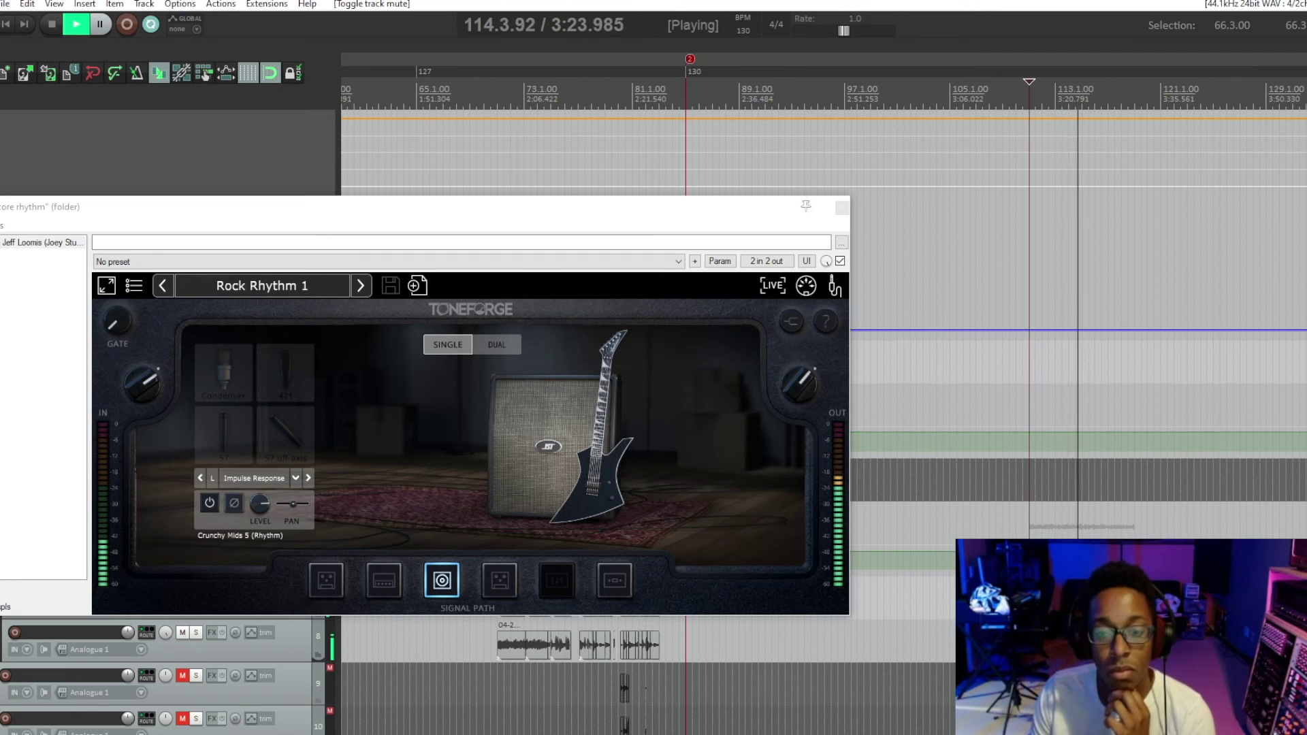
key(space)
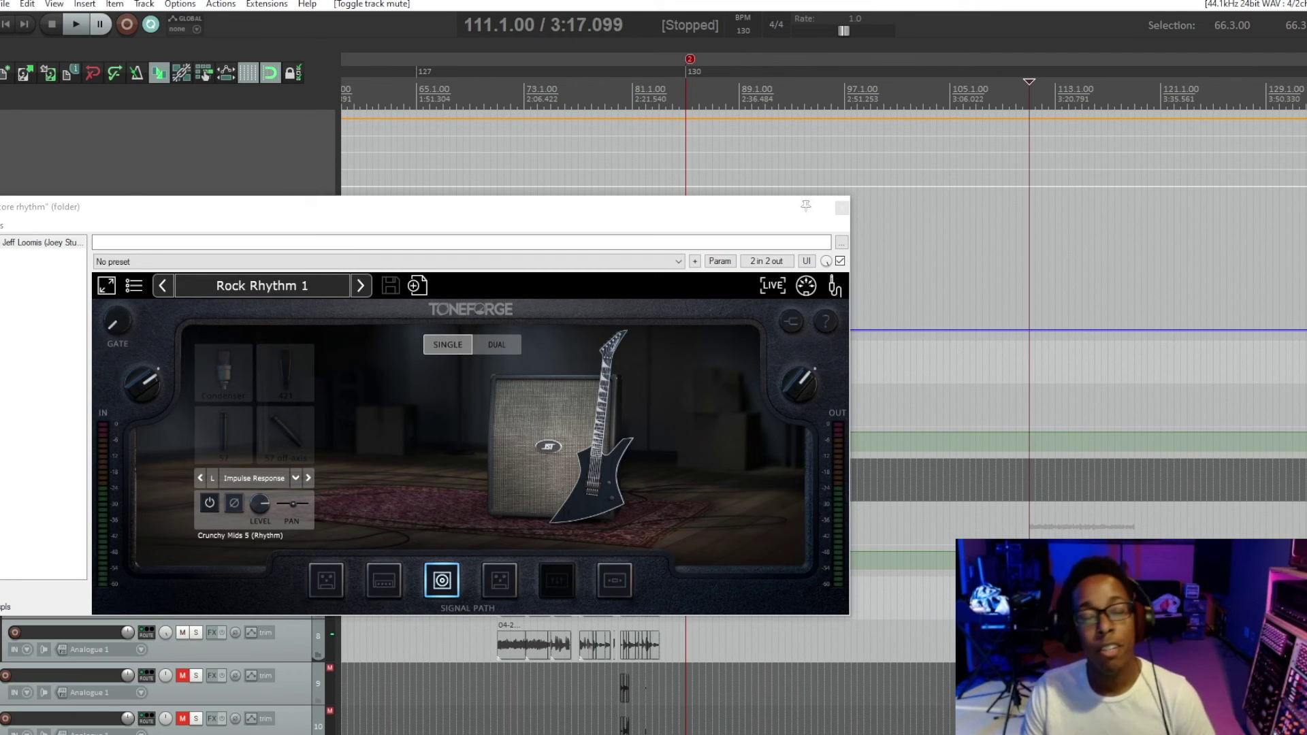